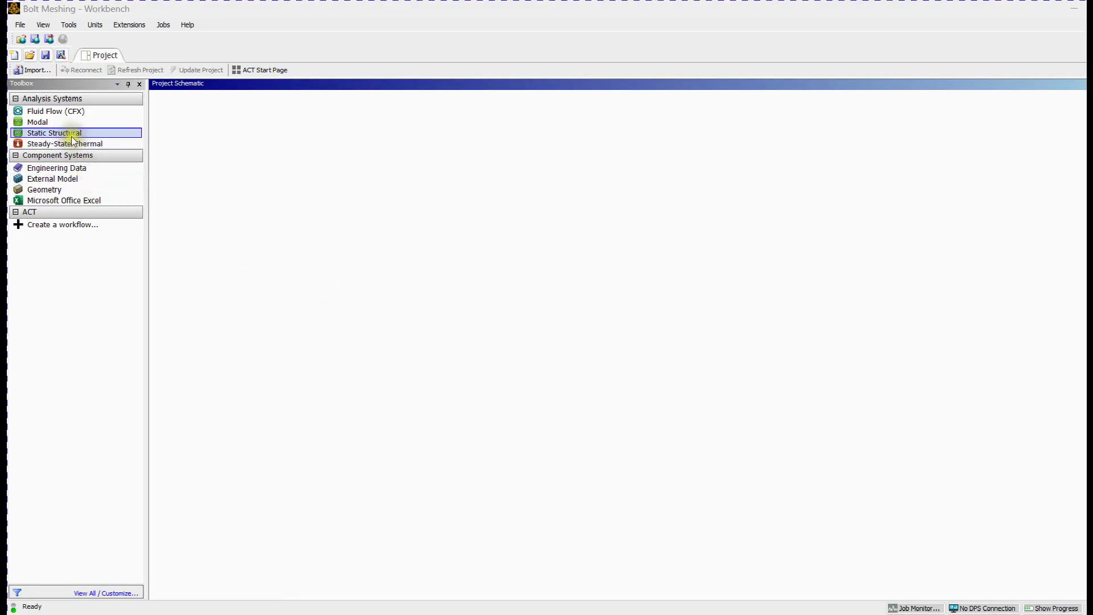
Add a Static Structural system to the project and create its geometry in a new SpaceClaim design
double_click(72, 133)
click(414, 272)
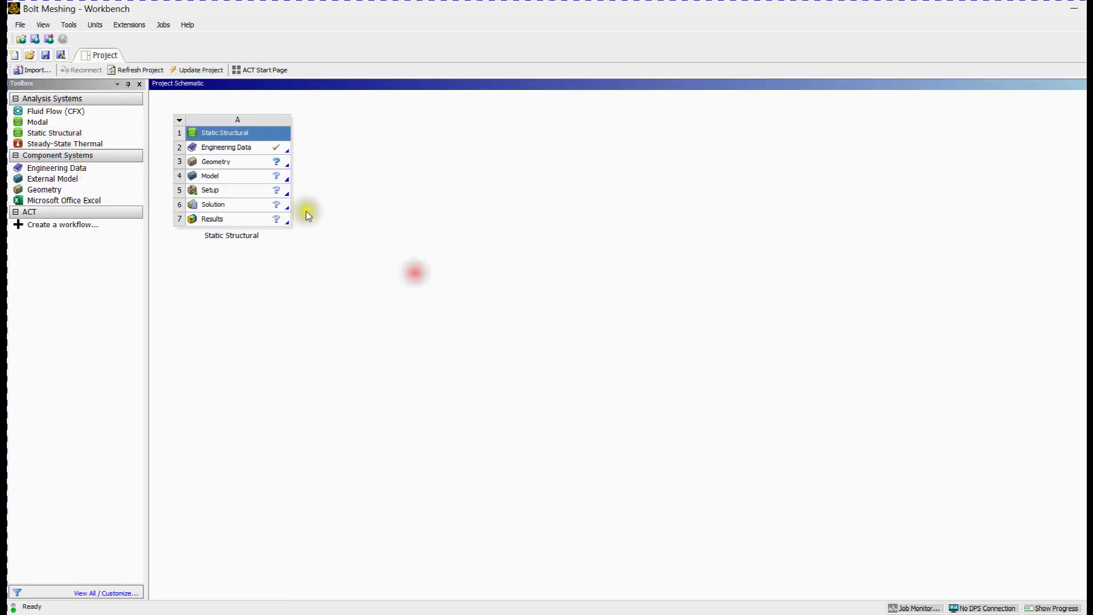
right_click(259, 165)
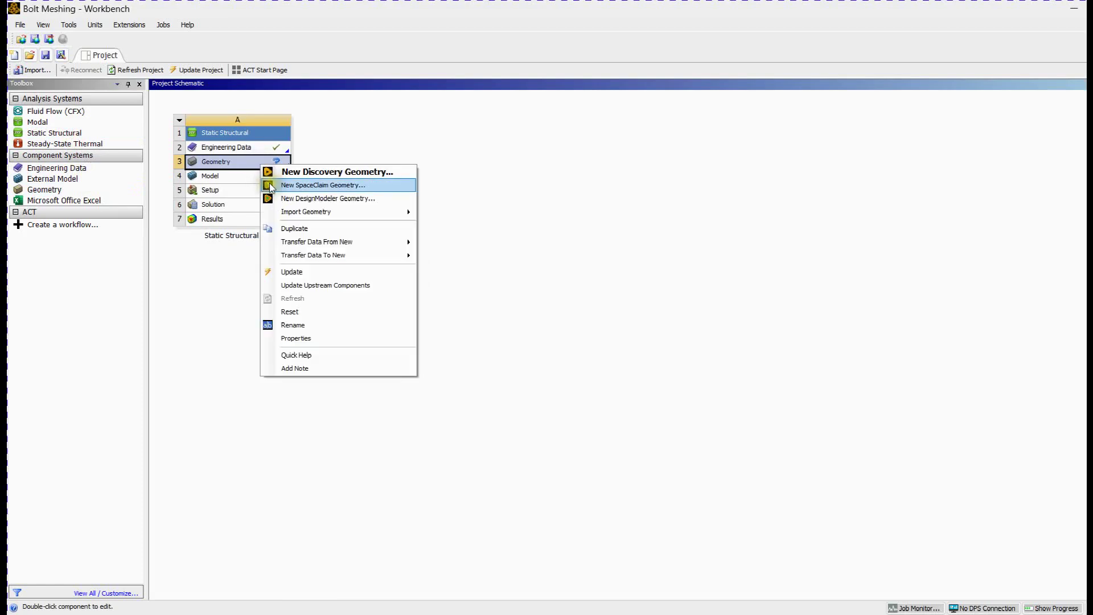
click(270, 186)
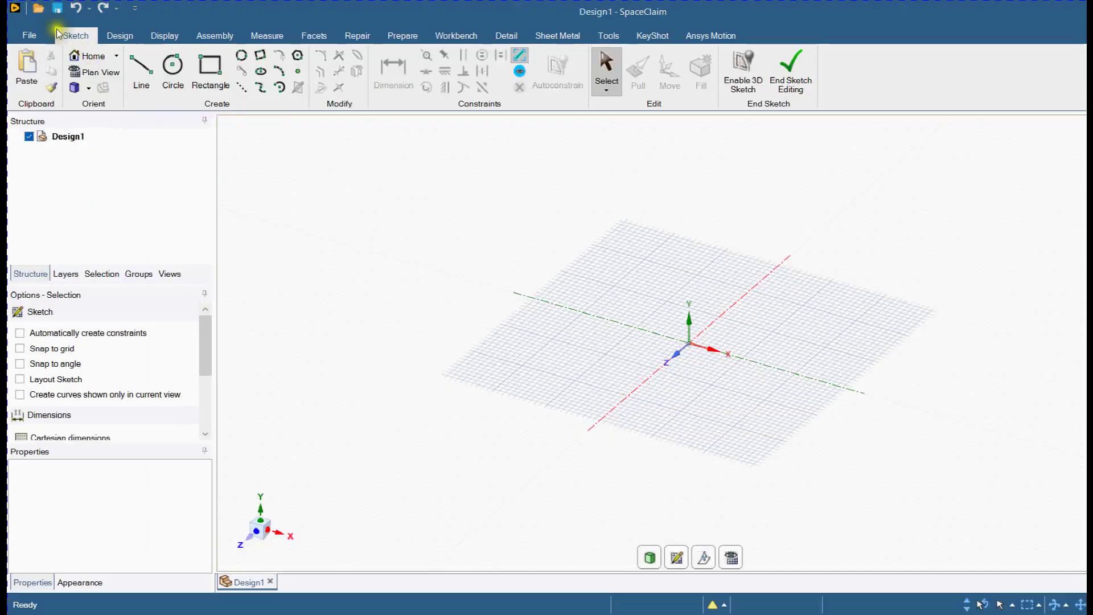
Open the M10 bolt file, with the file filter set to All Files (*.*)
click(40, 12)
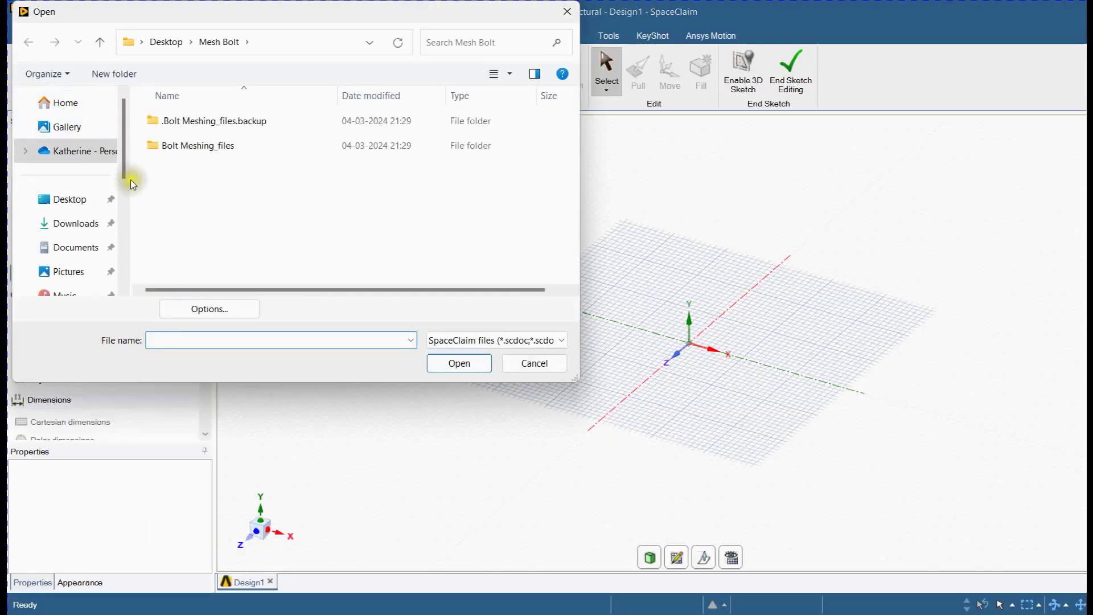
click(458, 340)
scroll(452, 352, down, 5)
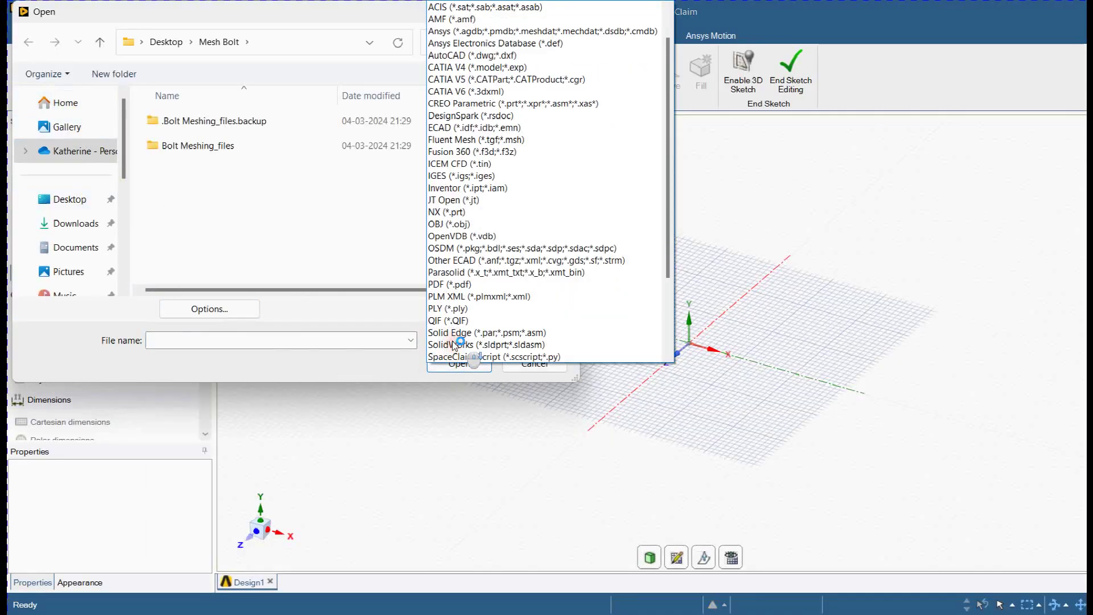
click(455, 356)
double_click(241, 196)
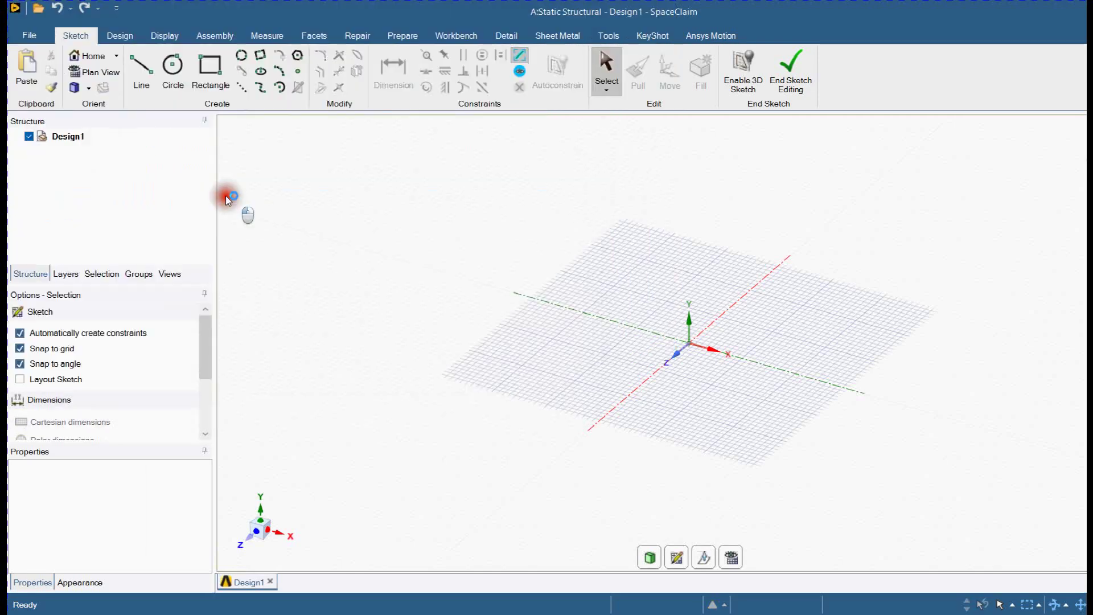
Orbit around the bolt and select the hex socket's bottom face and first side walls
click(351, 248)
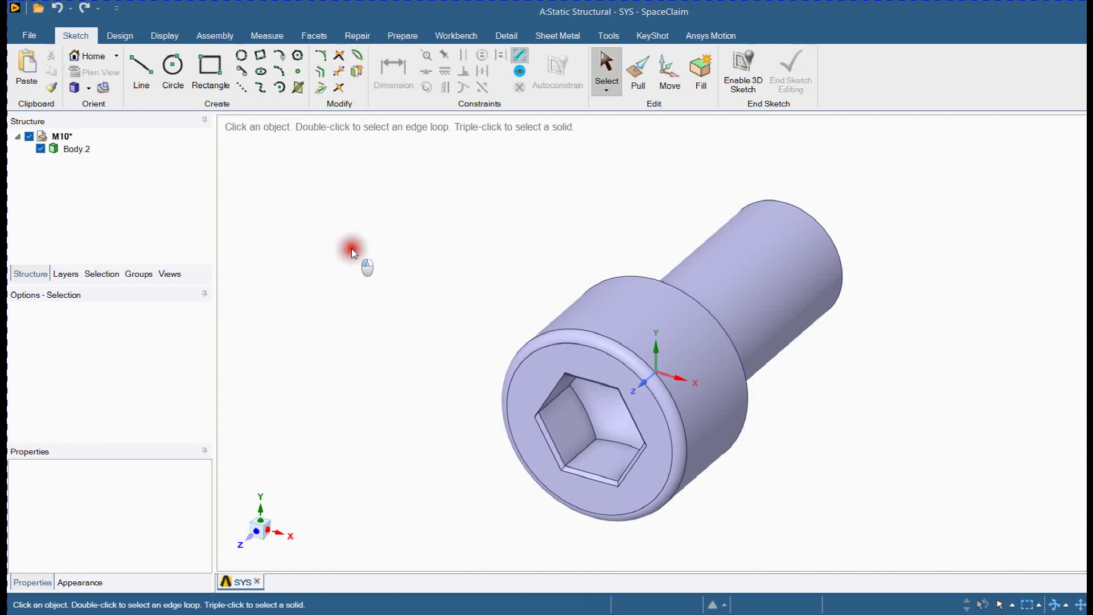
mouse_move(351, 248)
middle_down()
mouse_move(402, 251)
mouse_move(216, 202)
mouse_move(213, 226)
middle_up()
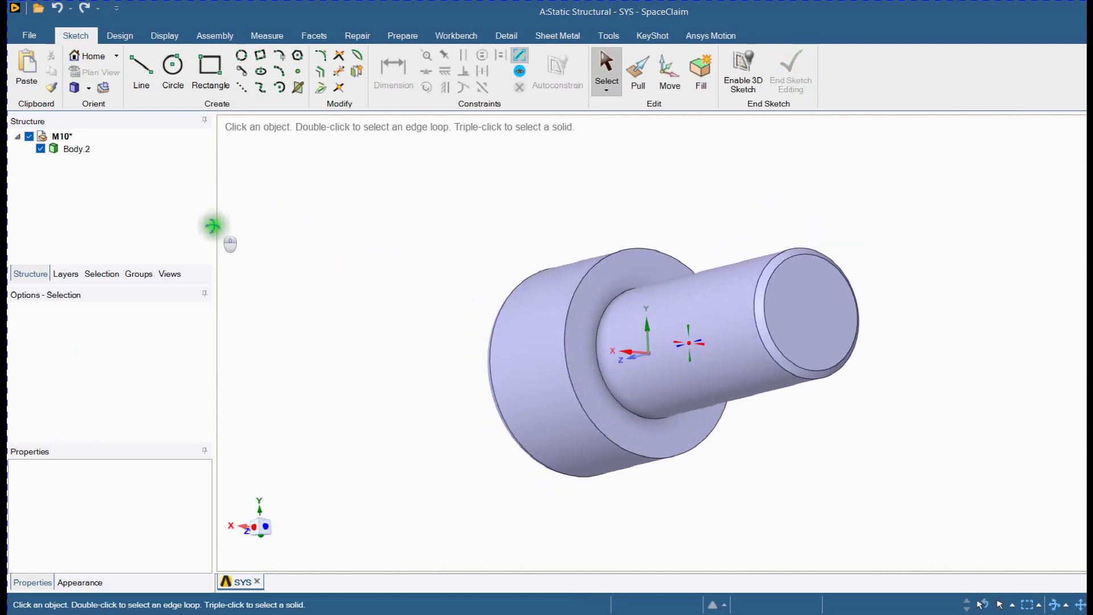
click(792, 253)
click(791, 251)
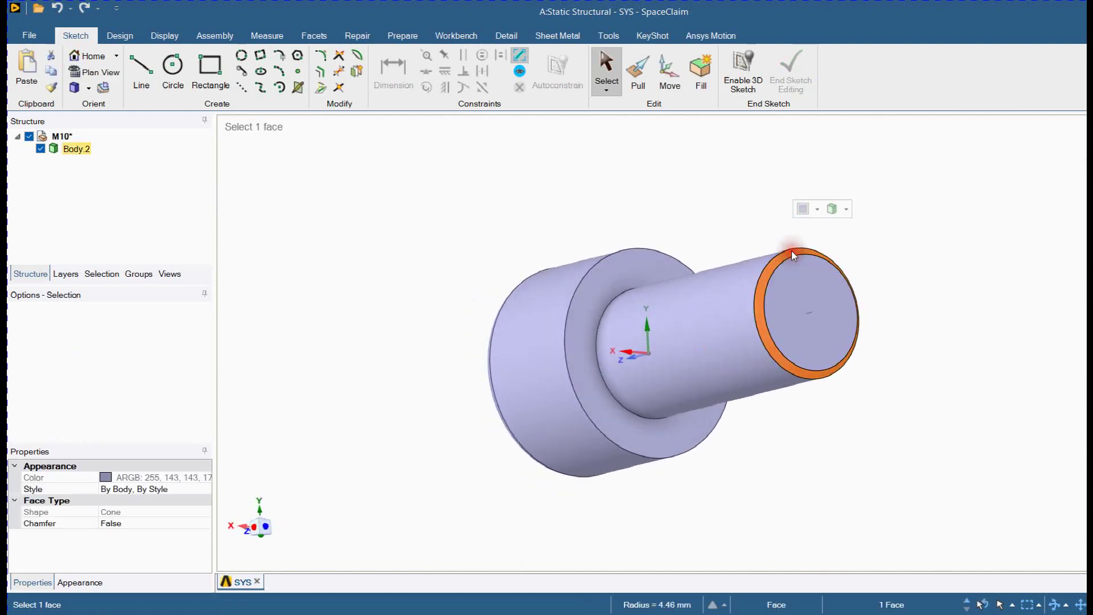
click(464, 239)
middle_drag(464, 239, 693, 189)
click(598, 348)
click(600, 347)
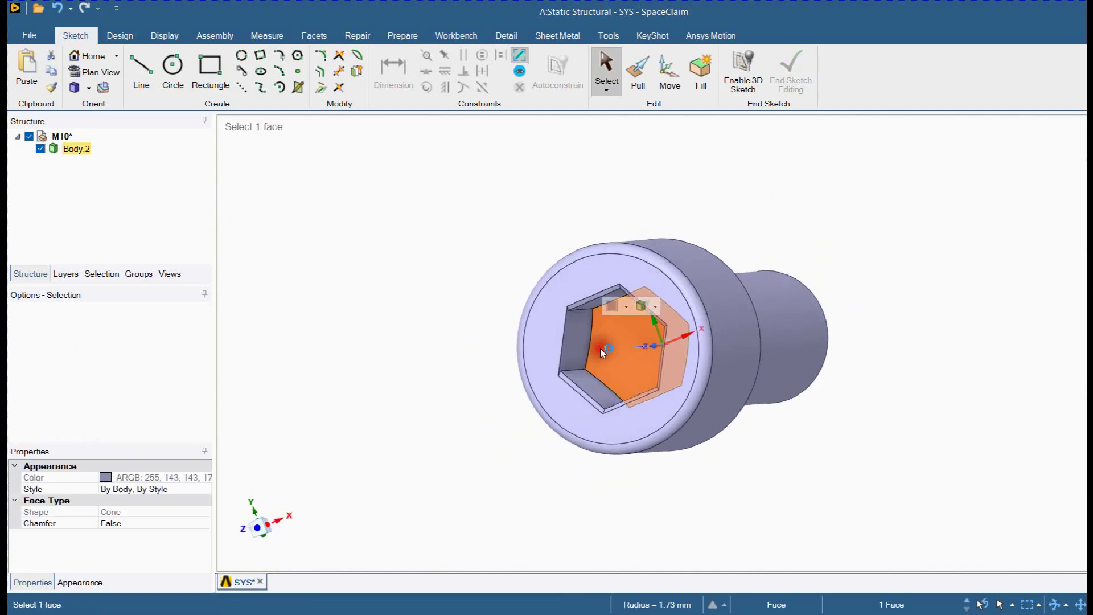
ctrl+click(585, 338)
ctrl+click(593, 384)
middle_drag(593, 384, 648, 290)
ctrl+click(629, 380)
ctrl+click(649, 356)
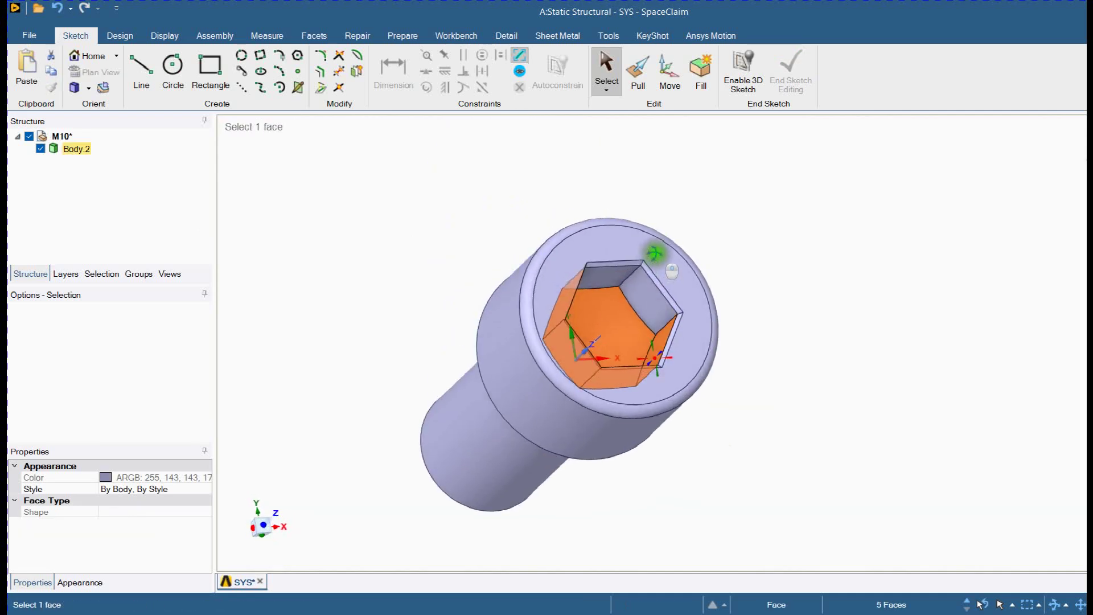
Add the remaining socket walls and chamfer faces, then delete them all
ctrl+click(621, 275)
scroll(626, 270, up, 5)
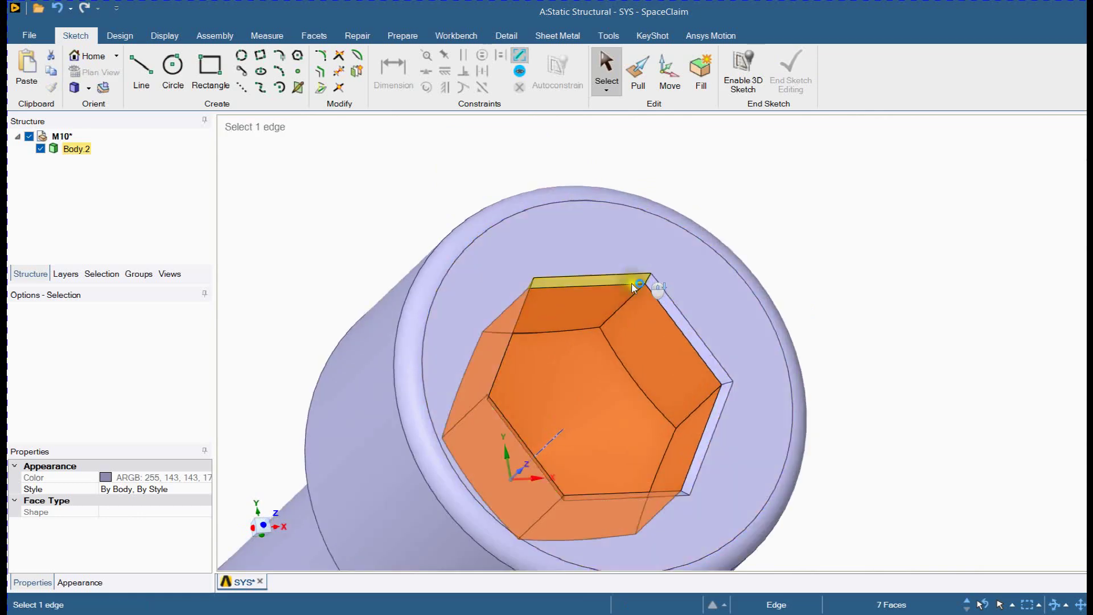
ctrl+click(637, 274)
ctrl+click(698, 310)
scroll(695, 343, down, 5)
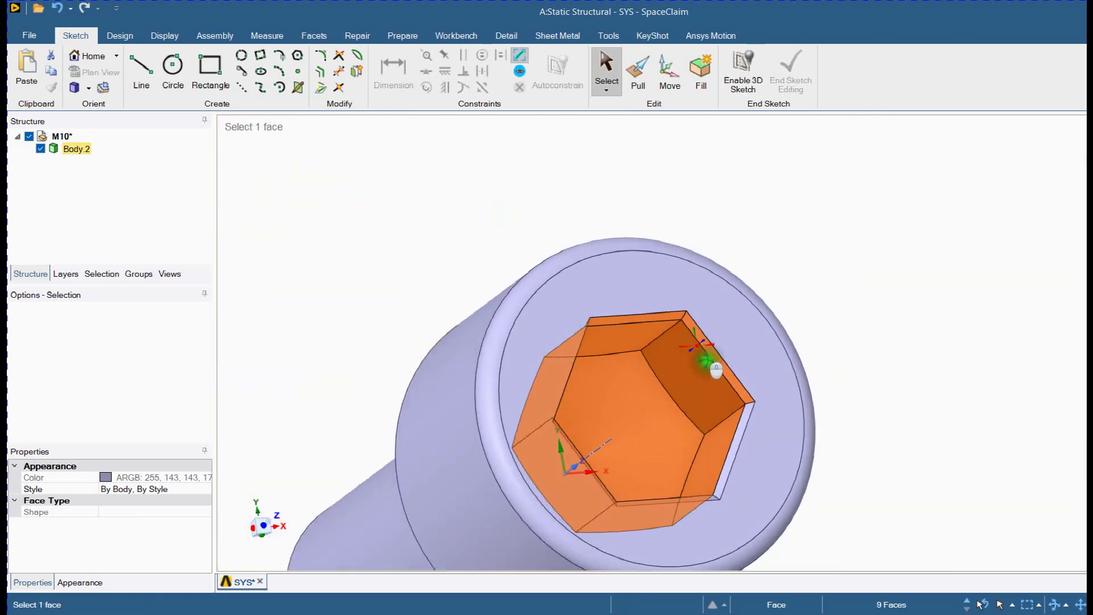
middle_drag(712, 369, 721, 431)
scroll(712, 398, up, 5)
ctrl+click(703, 371)
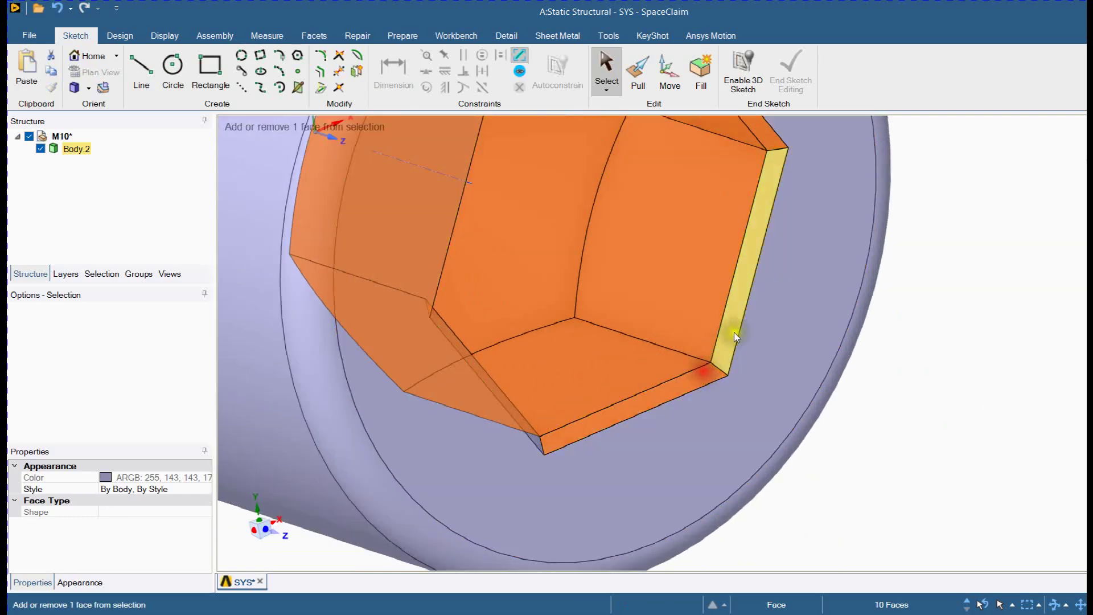
ctrl+click(733, 333)
middle_drag(715, 378, 589, 411)
ctrl+click(480, 392)
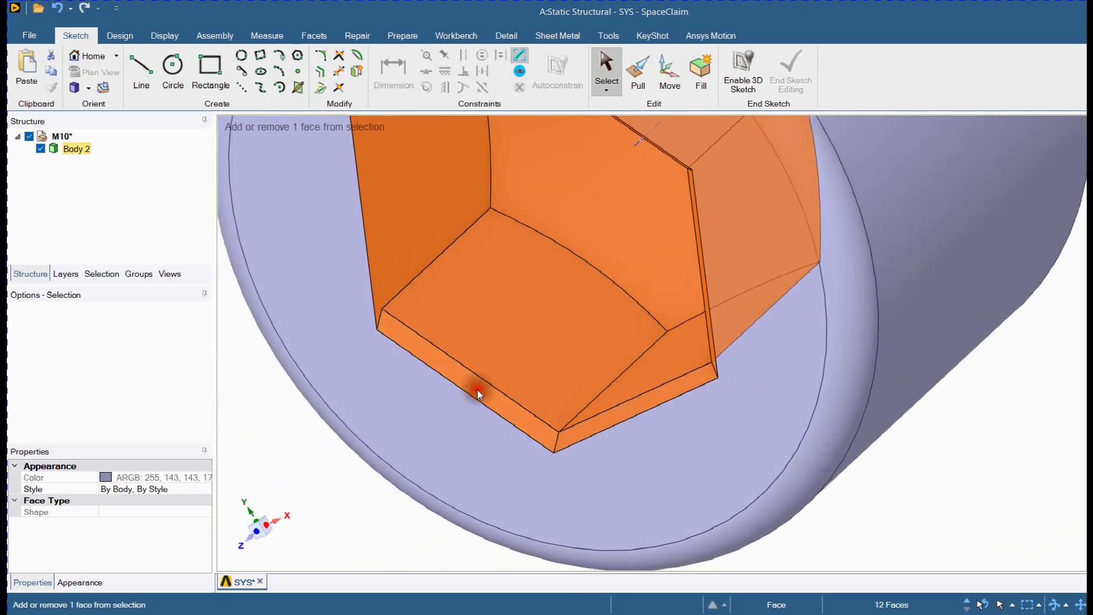
key(h)
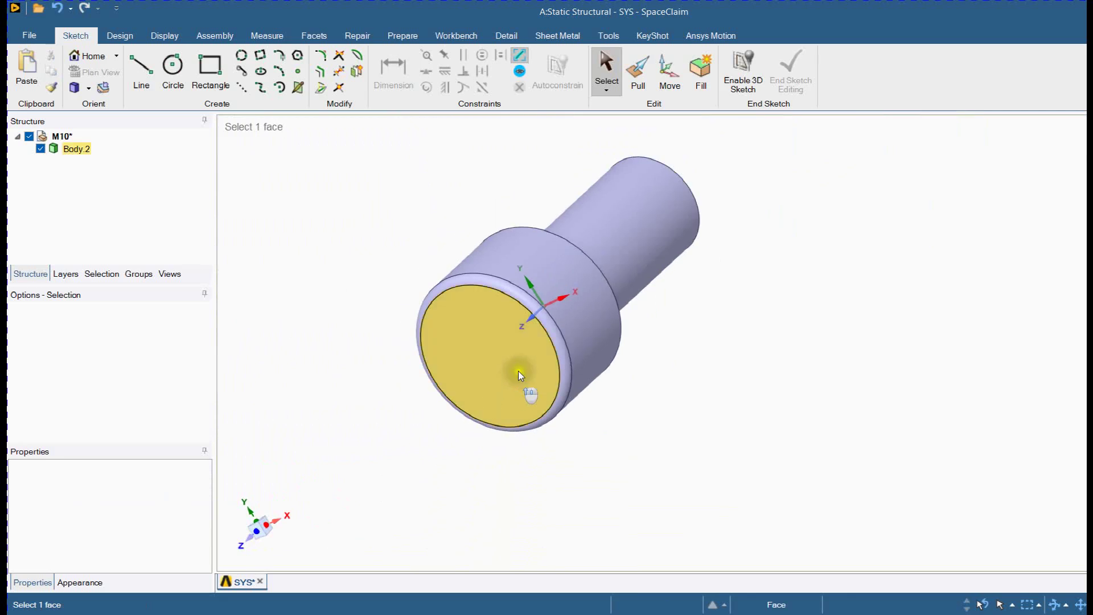
Delete the rounded fillet rim of the bolt head
click(553, 323)
key(Delete)
middle_drag(655, 370, 780, 427)
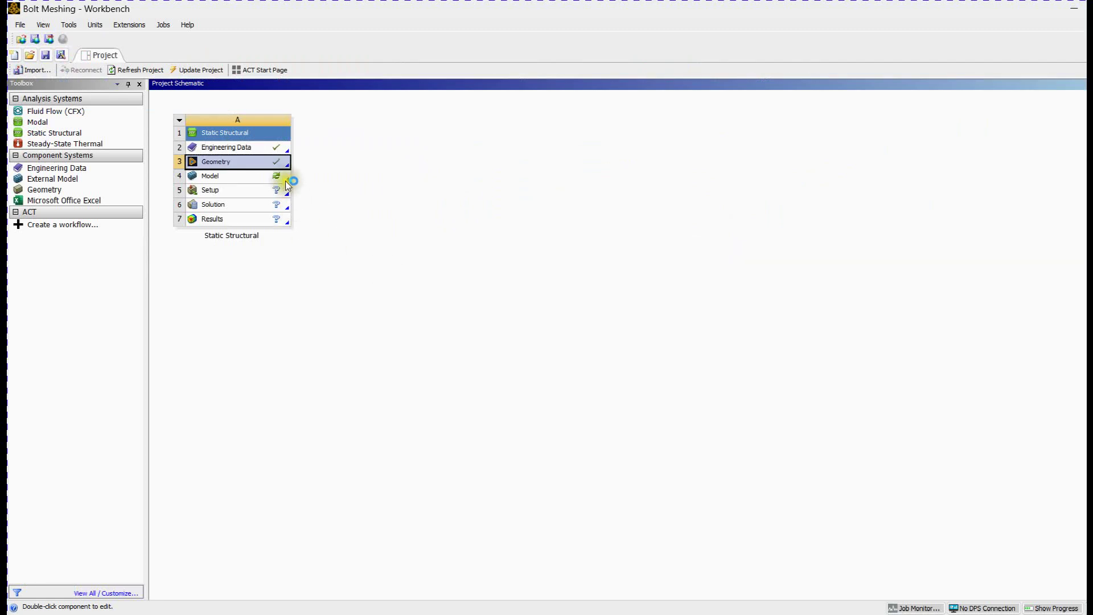
Launch Mechanical from the Model cell to load the simplified M10 bolt
double_click(275, 176)
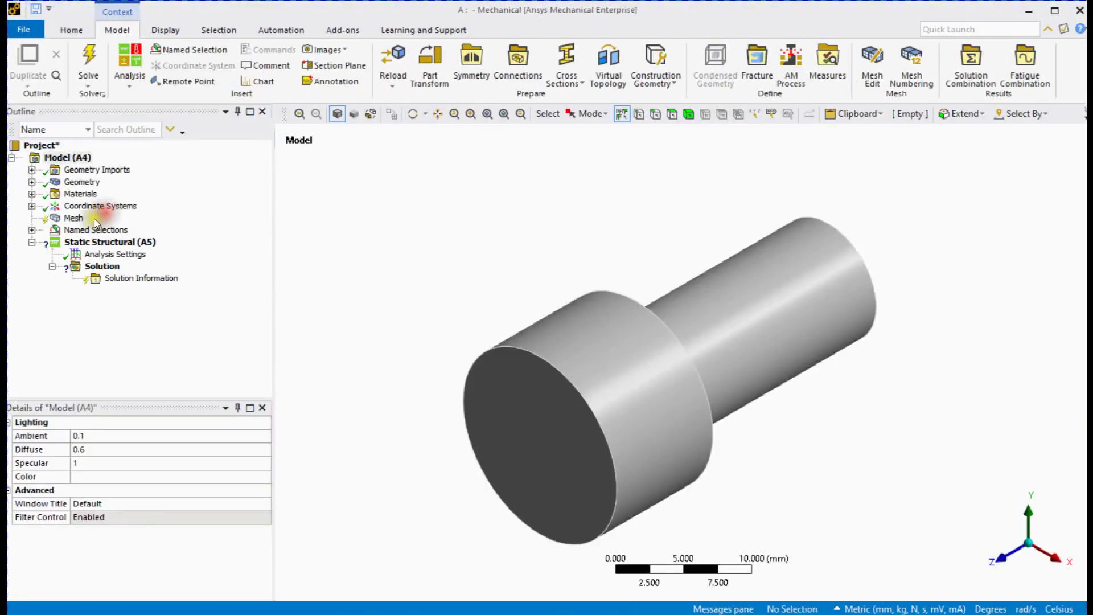
Insert a mesh method on the bolt body and set it to MultiZone
click(75, 219)
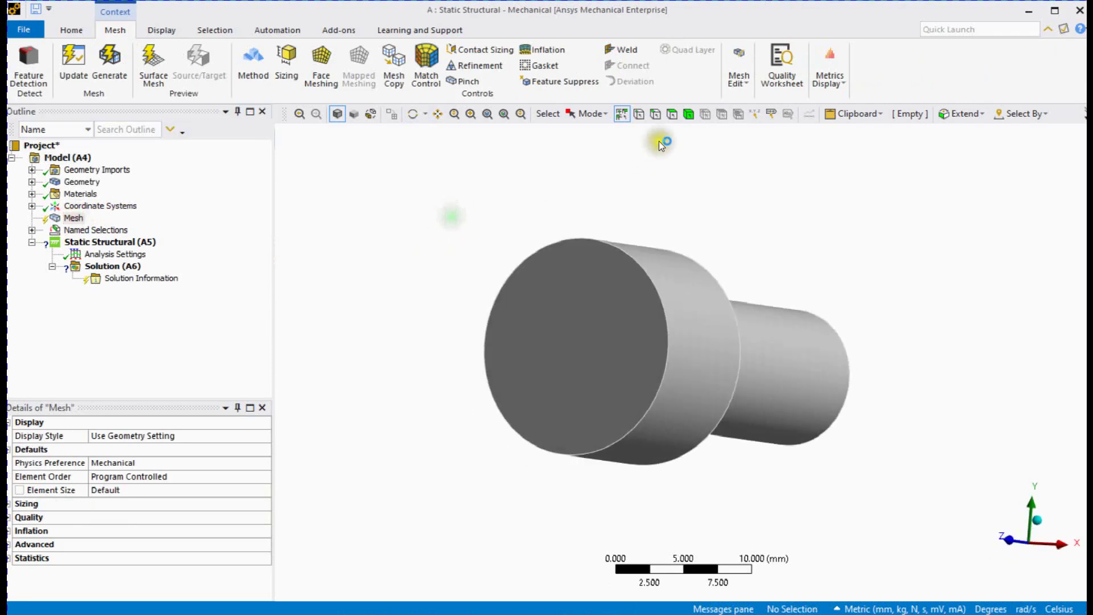
click(689, 113)
click(673, 341)
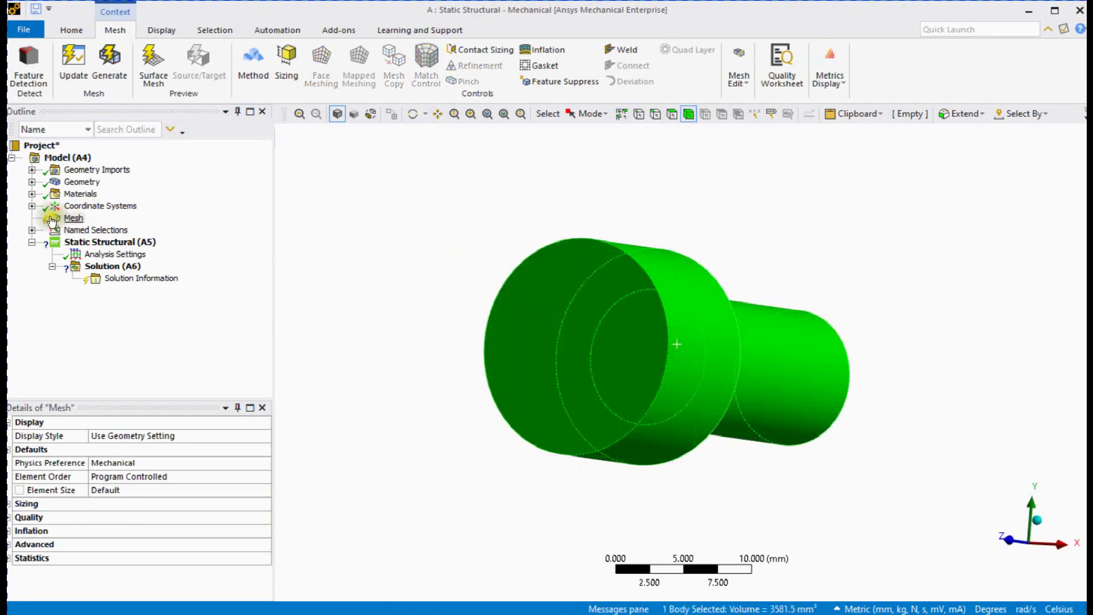
right_click(68, 218)
mouse_move(101, 224)
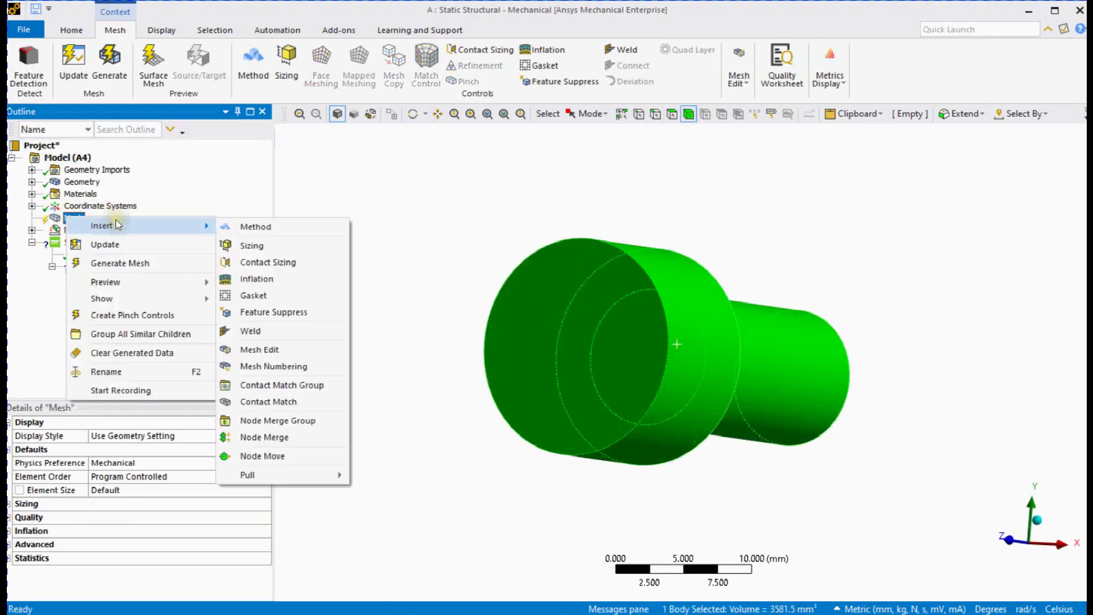
click(256, 225)
click(259, 491)
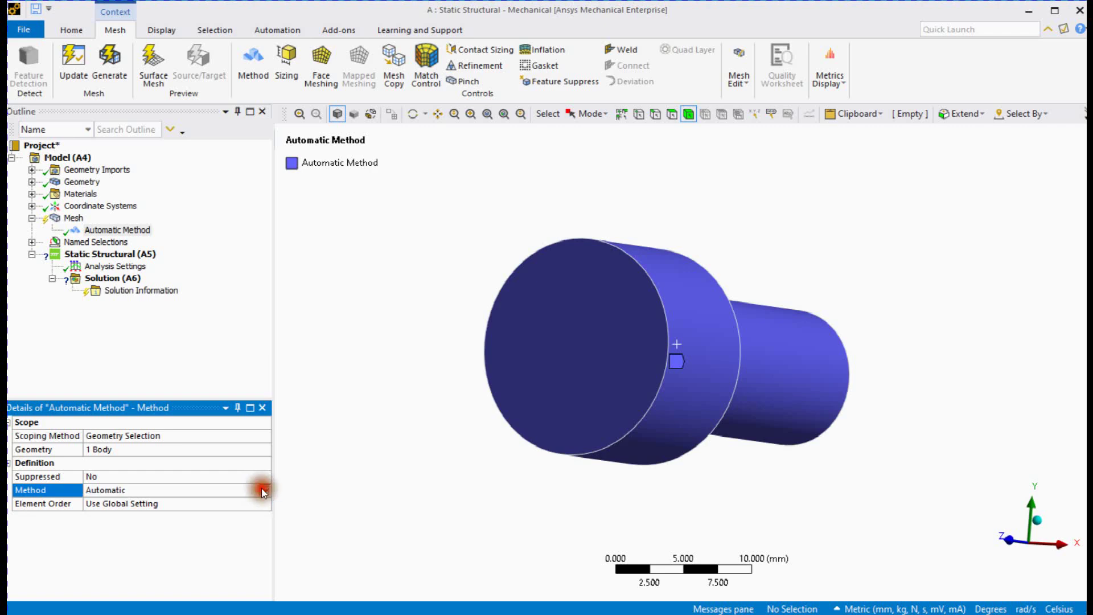
click(261, 490)
click(147, 540)
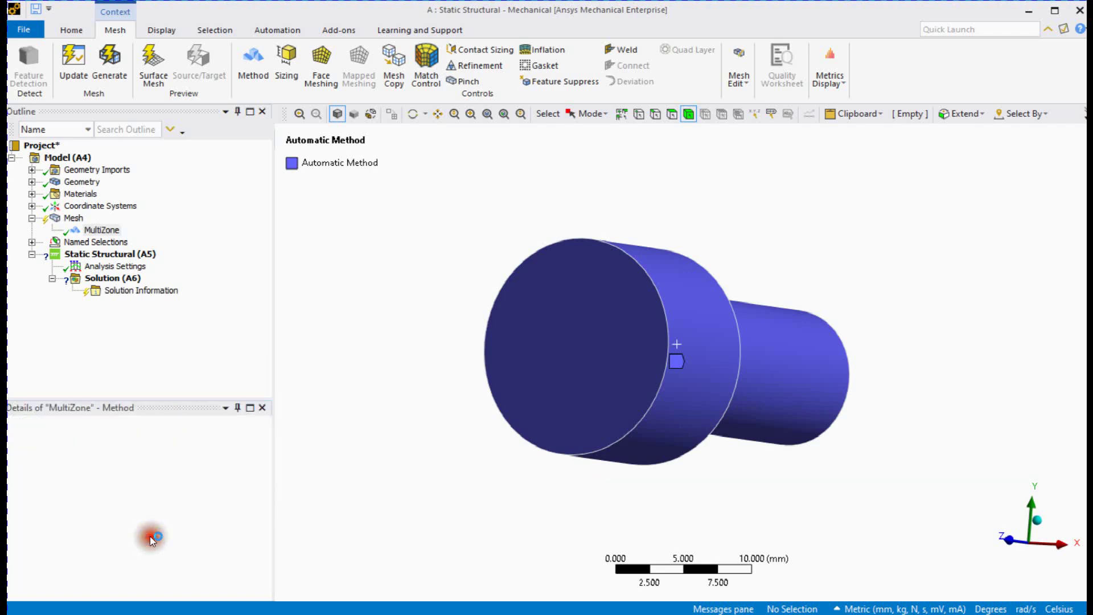
Generate the MultiZone hex mesh on the bolt
click(600, 351)
right_click(74, 218)
click(114, 263)
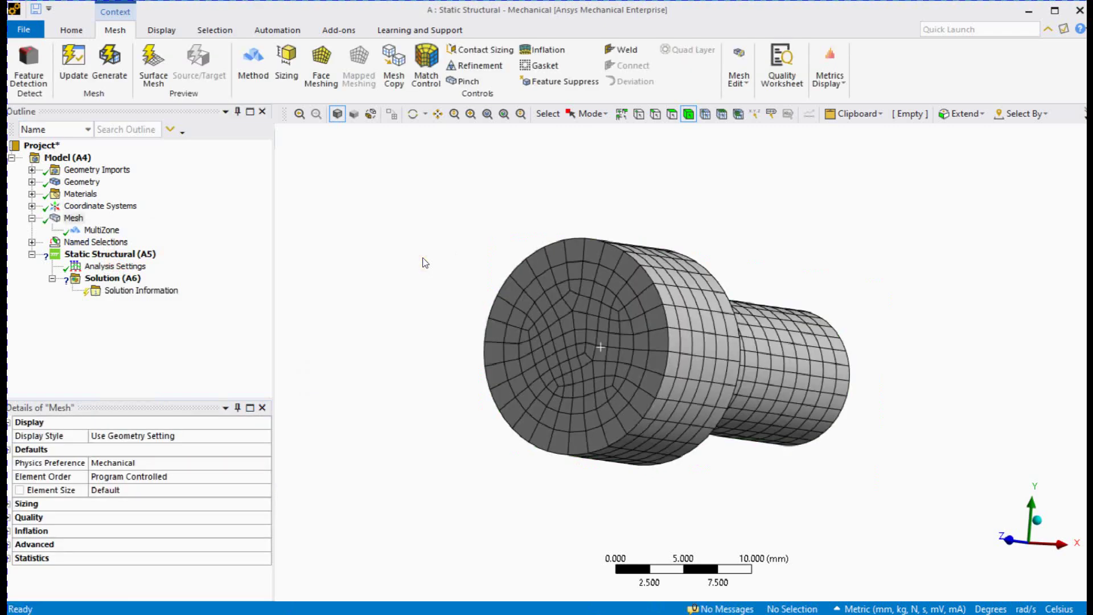
Orbit the meshed bolt to check its end face and side, then select the body
middle_drag(626, 319, 753, 378)
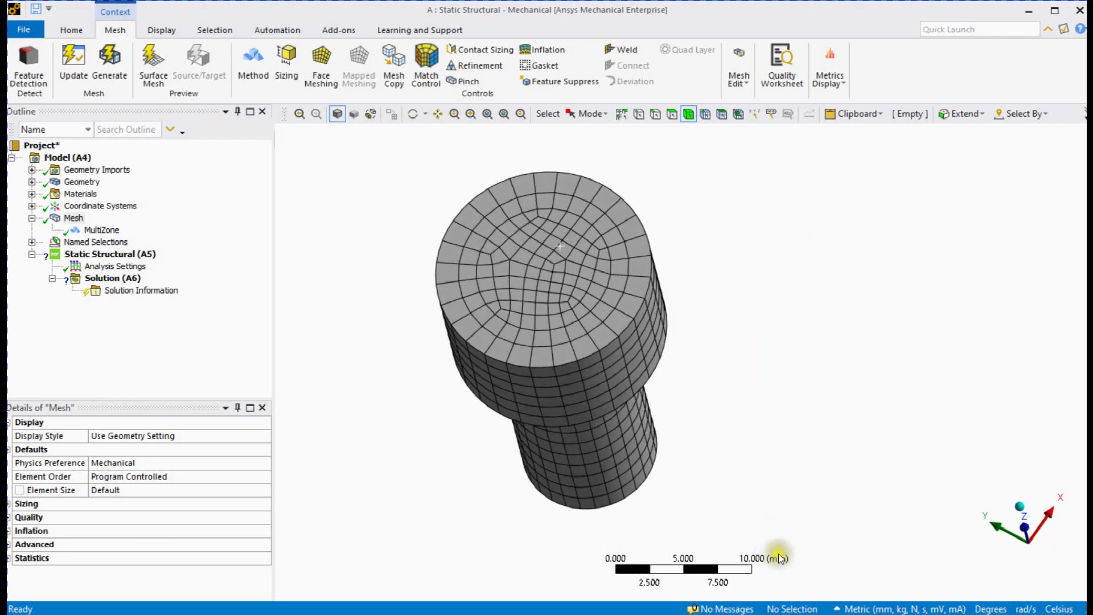
middle_drag(704, 428, 648, 431)
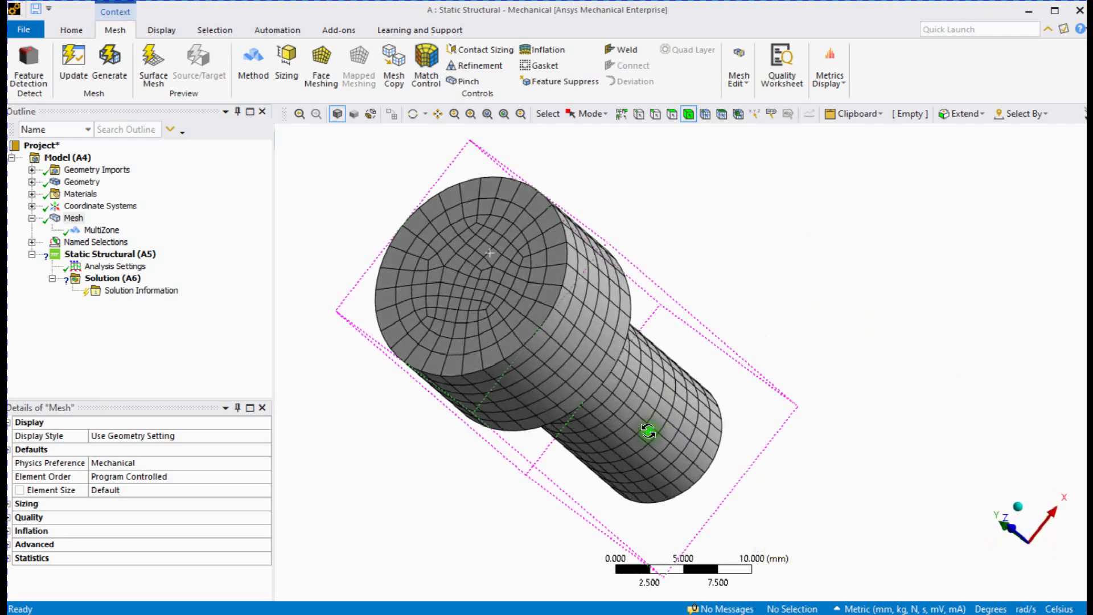
click(552, 323)
Add a 2 mm Body Sizing to the bolt and regenerate the mesh
right_click(79, 219)
mouse_move(171, 228)
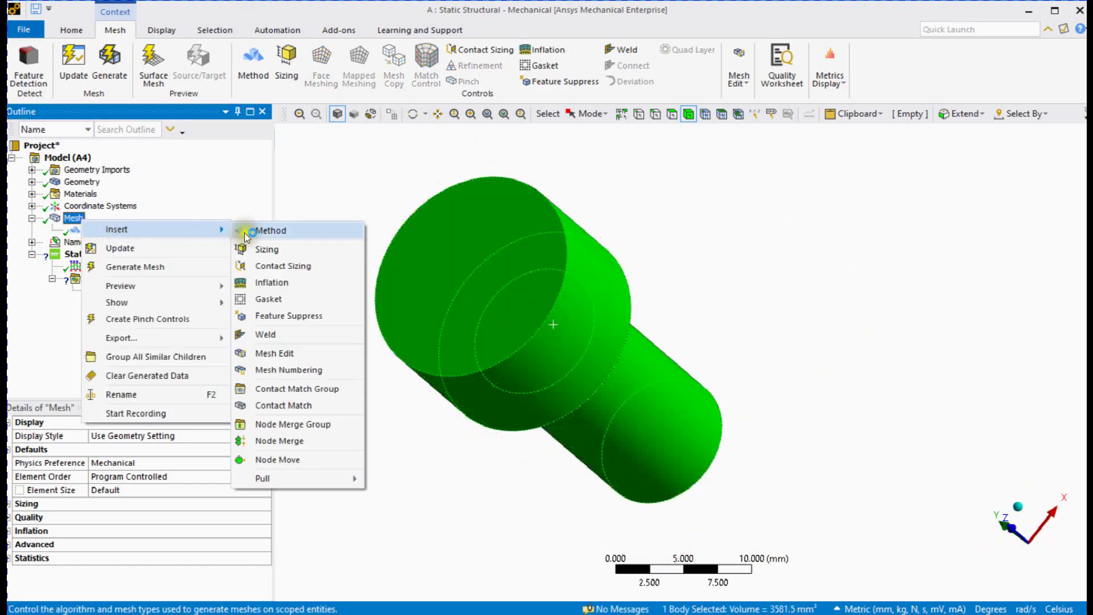
click(275, 247)
click(121, 501)
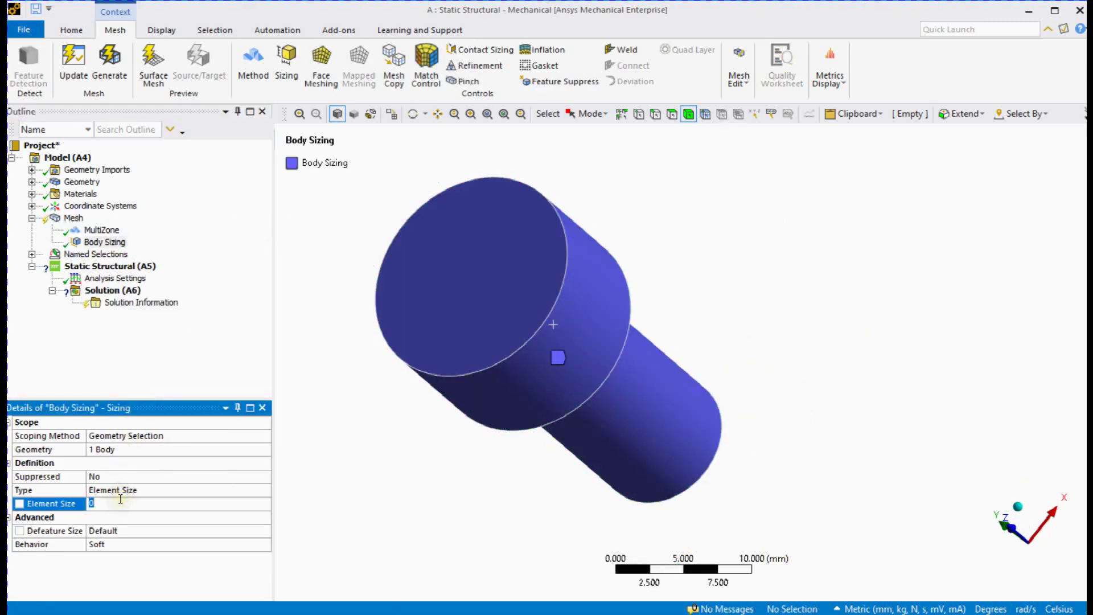
click(471, 330)
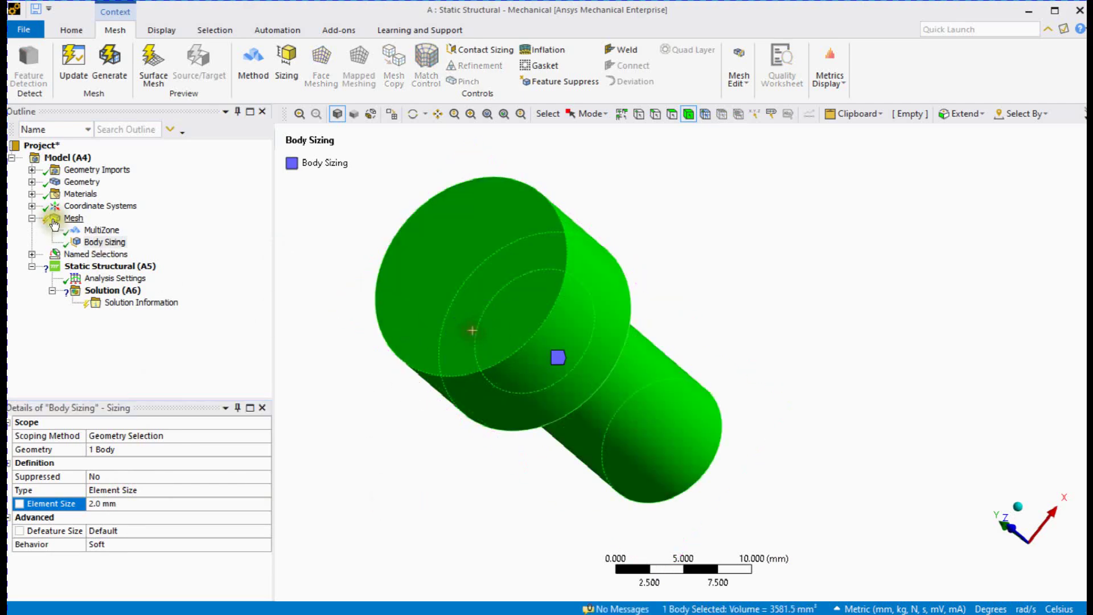
right_click(70, 219)
click(111, 263)
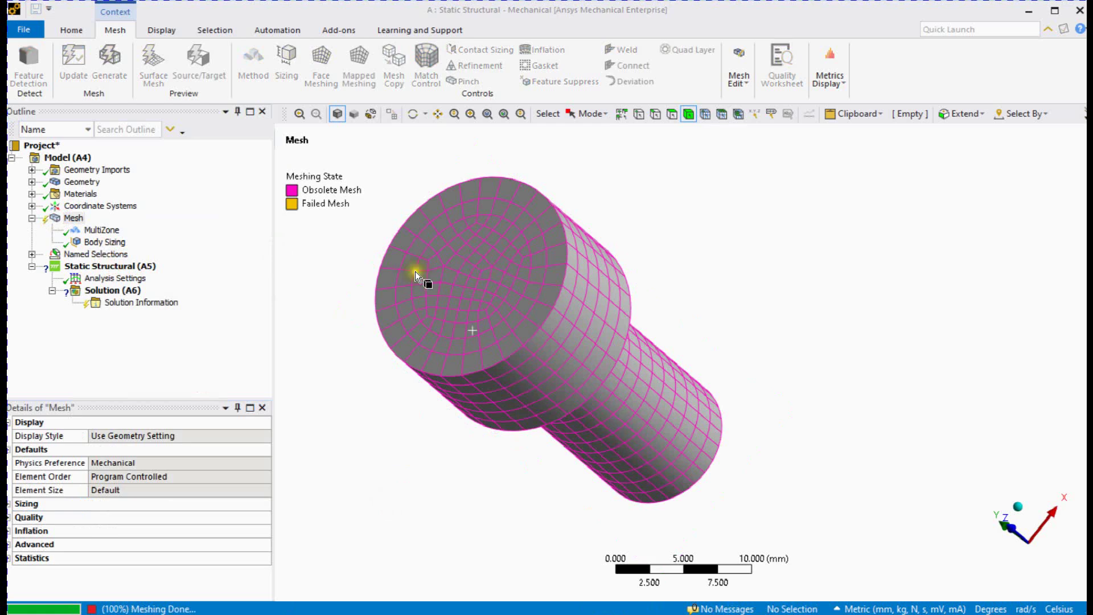
middle_drag(667, 275, 705, 312)
Refine the Body Sizing element size to 1.0 mm and regenerate the mesh
click(104, 242)
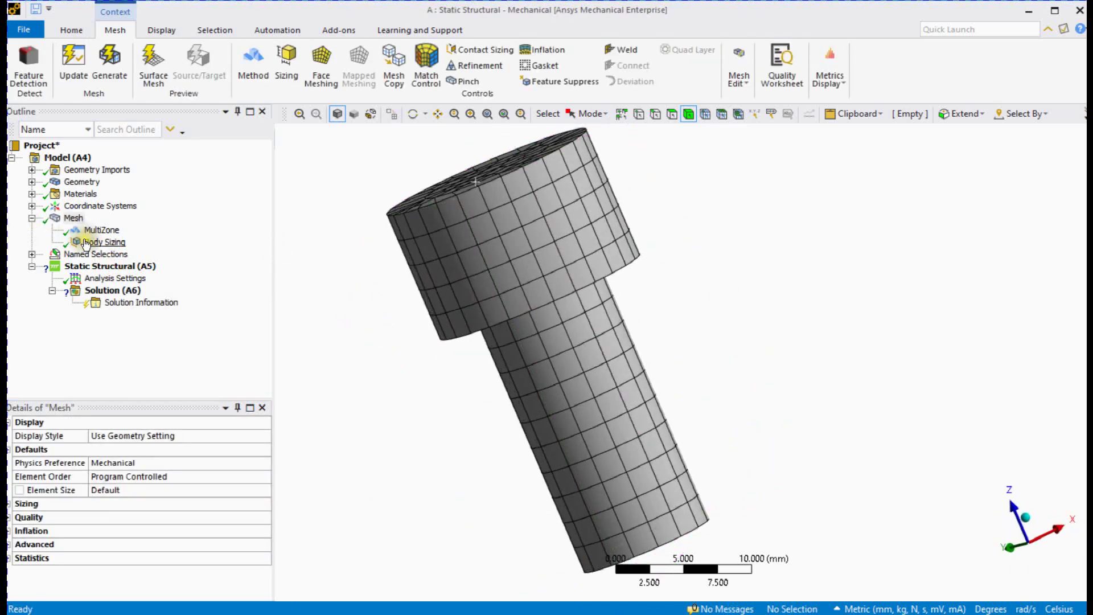
click(124, 505)
click(378, 476)
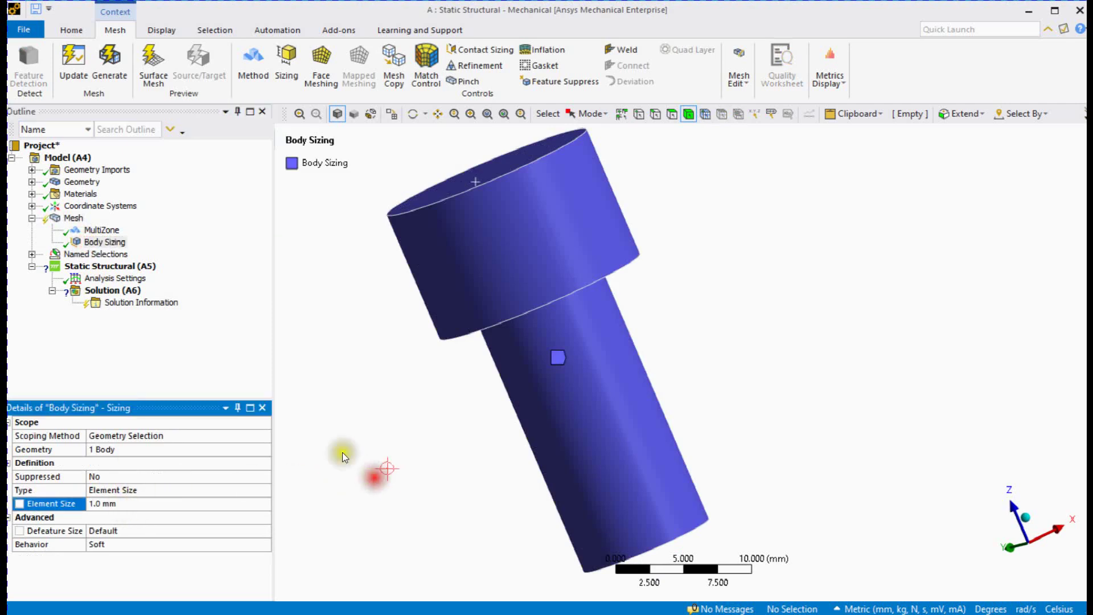
click(74, 218)
right_click(74, 218)
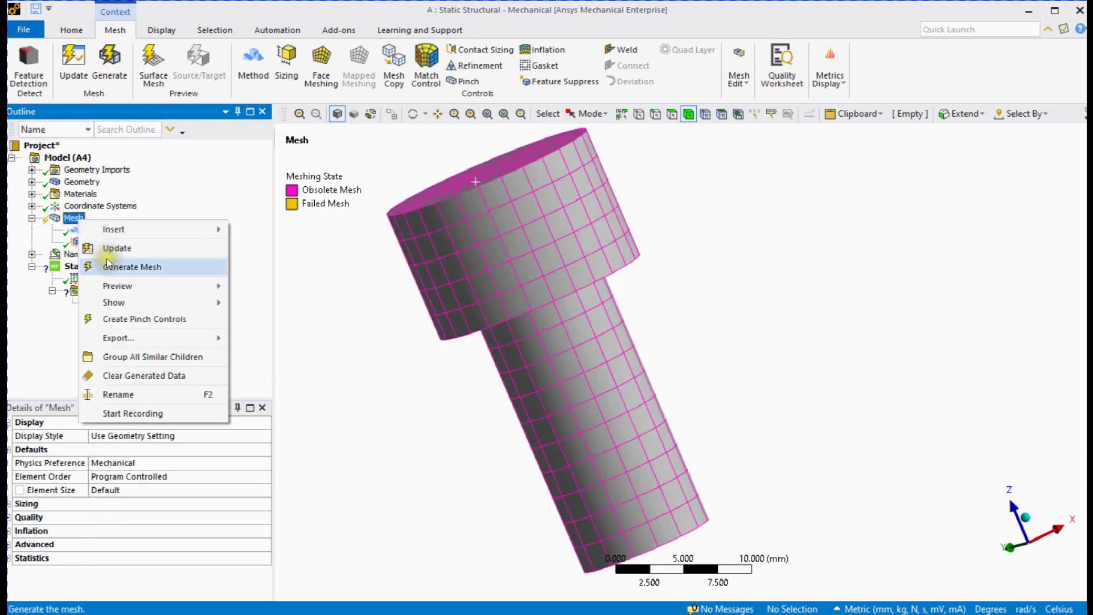
click(661, 308)
middle_drag(698, 313, 735, 409)
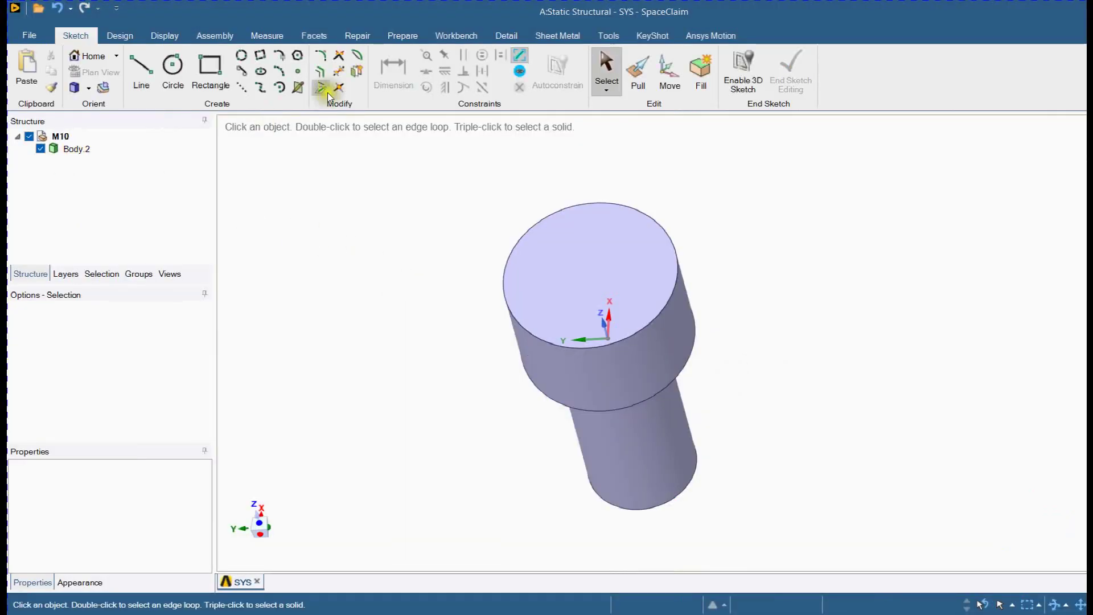
Create planes at the origin and split the bolt into four quarters along two of them
click(131, 35)
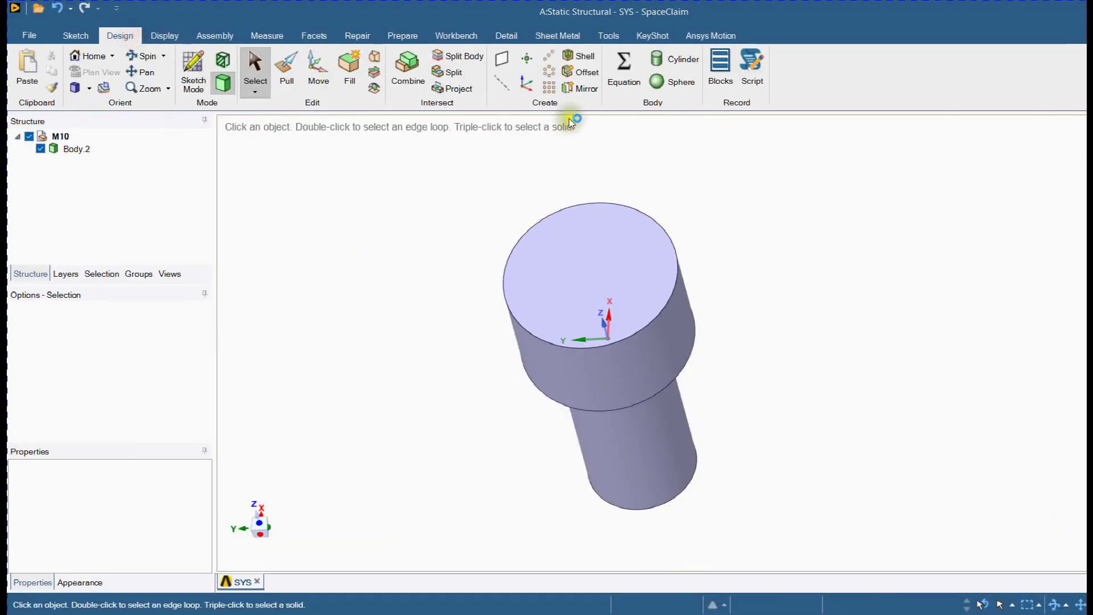
click(496, 61)
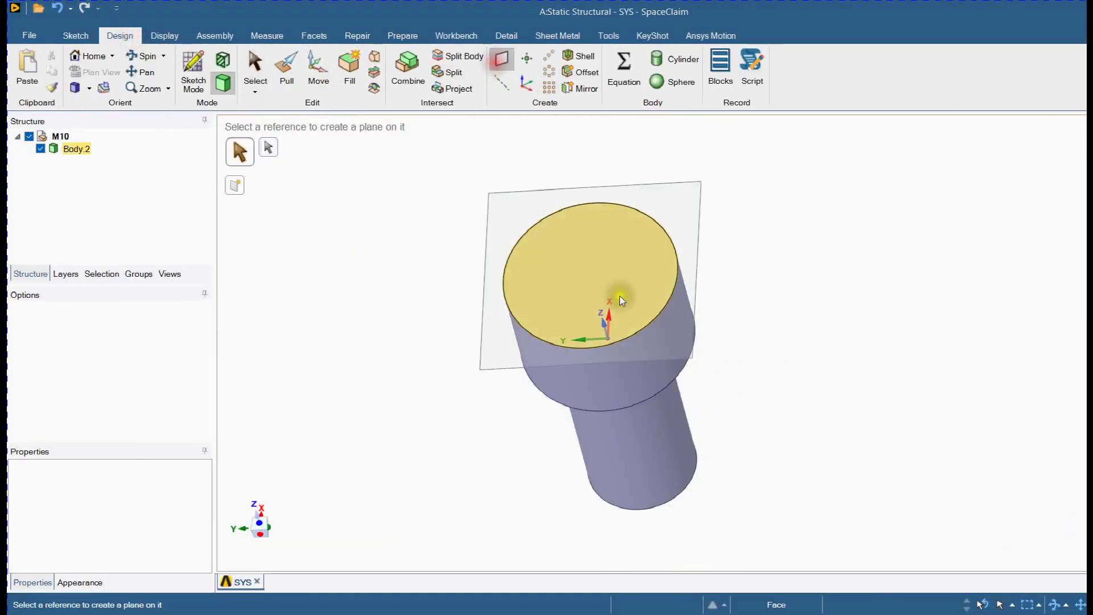
click(606, 335)
click(461, 56)
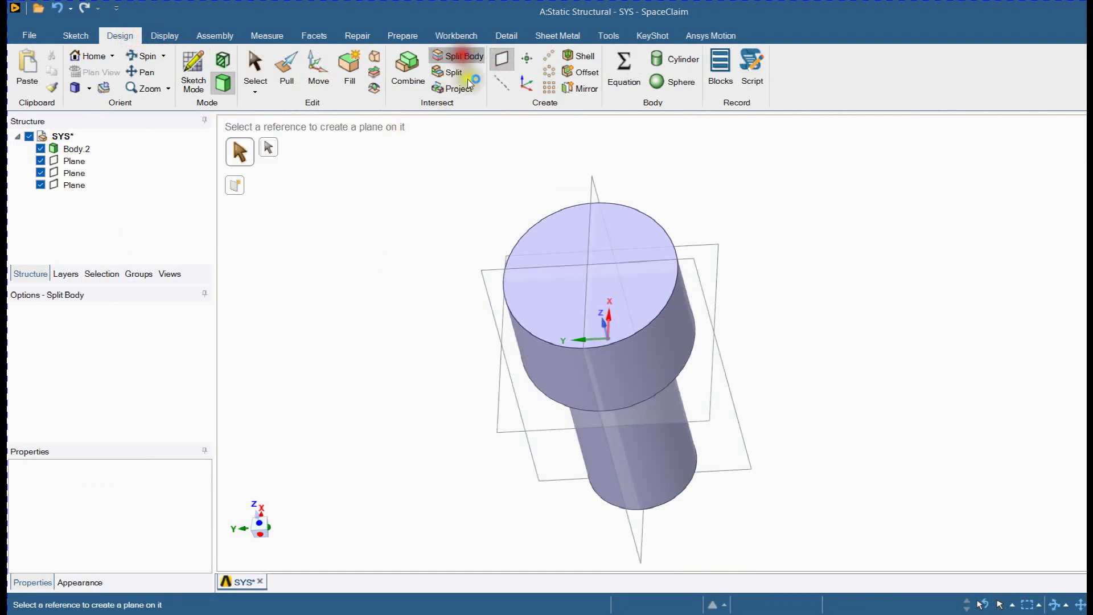
click(616, 328)
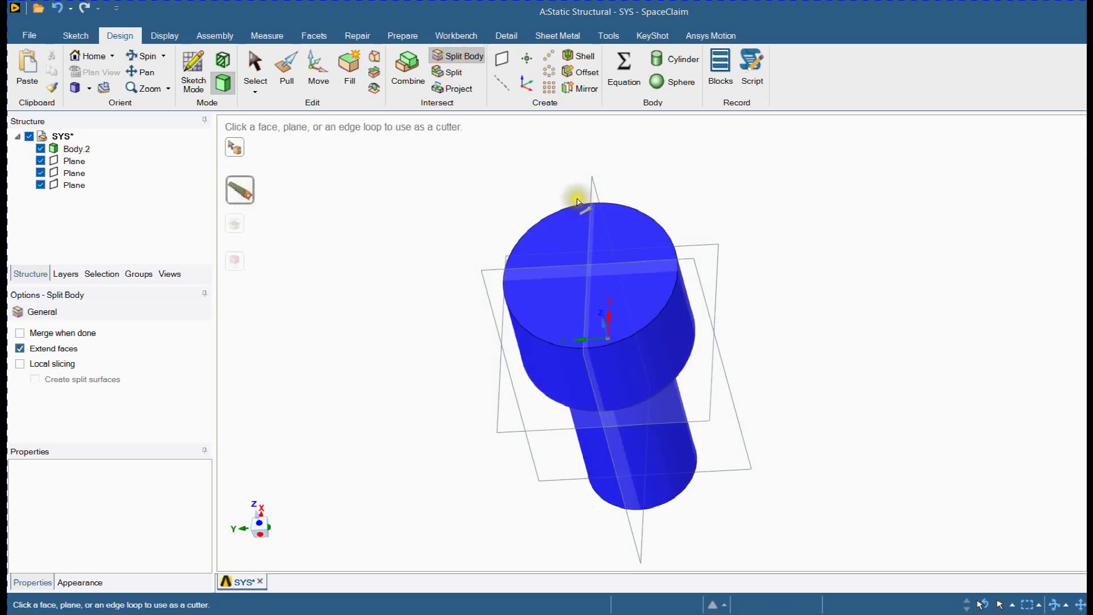
click(593, 186)
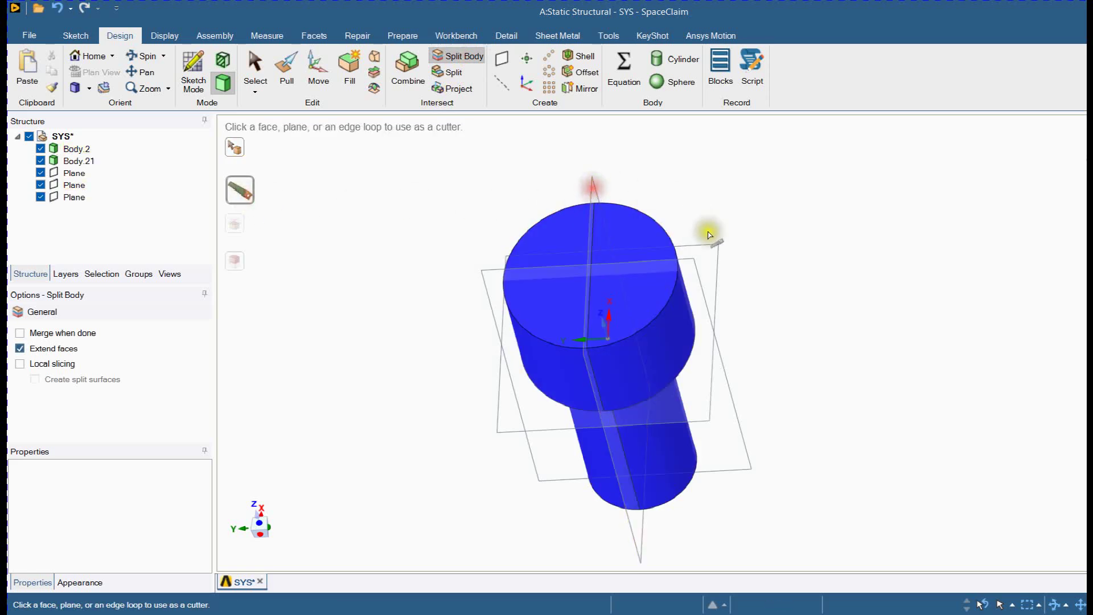
click(696, 273)
middle_drag(310, 251, 342, 242)
Share topology between the quarter bodies, joining 4 faces and 21 edges
click(454, 36)
click(416, 71)
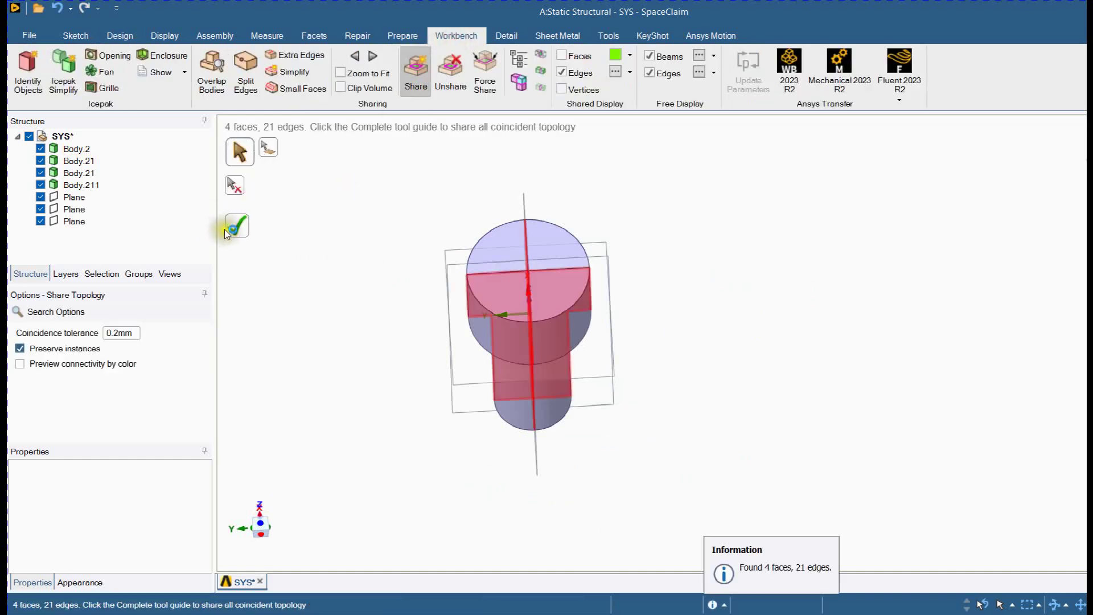
middle_drag(296, 229, 305, 357)
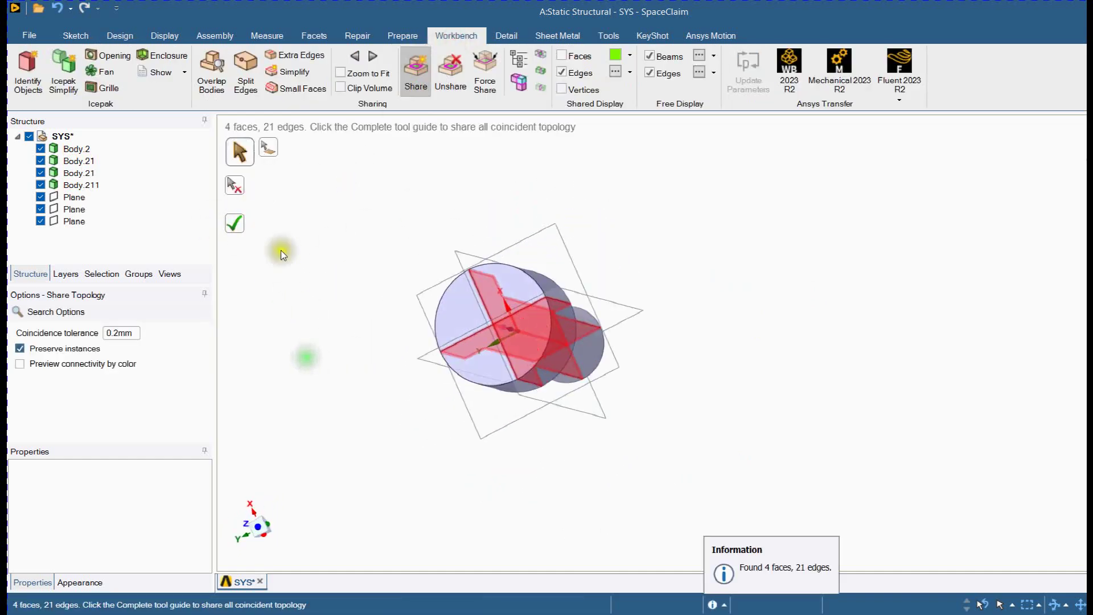
click(233, 223)
middle_drag(307, 281, 445, 297)
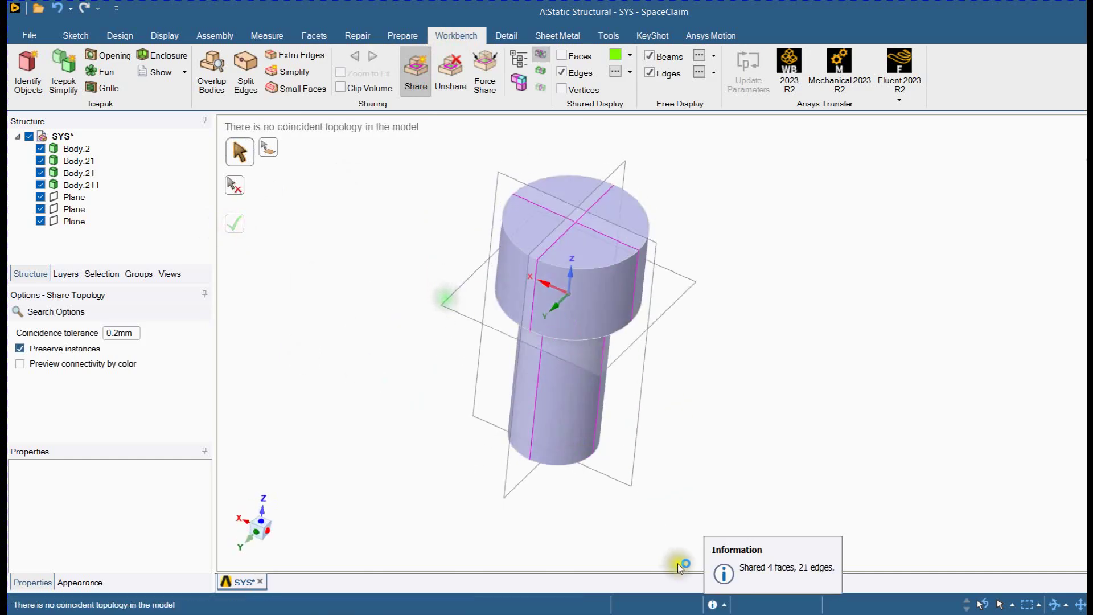
Refresh the Model from Workbench and re-read the updated geometry into Mechanical
click(756, 613)
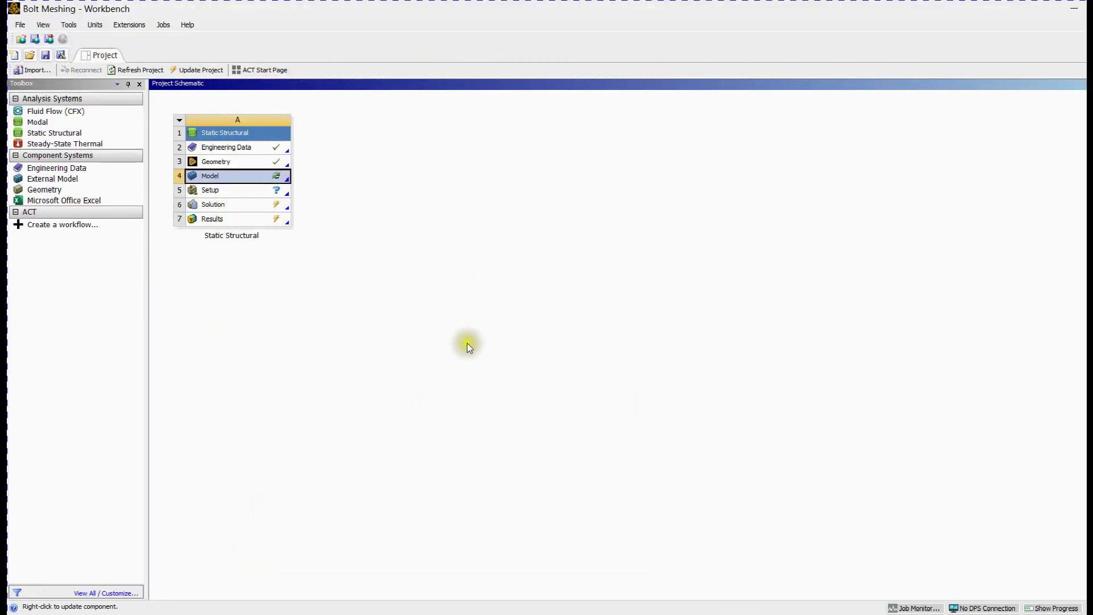
double_click(281, 180)
click(626, 369)
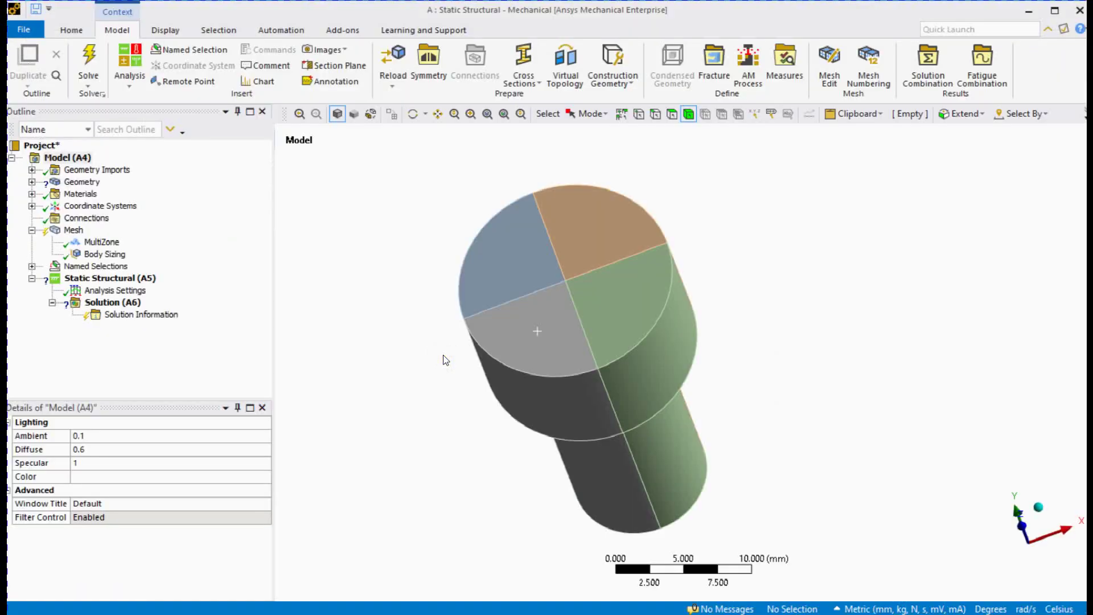
Scope the MultiZone method to all four quarter bodies
click(68, 245)
scroll(415, 312, down, 3)
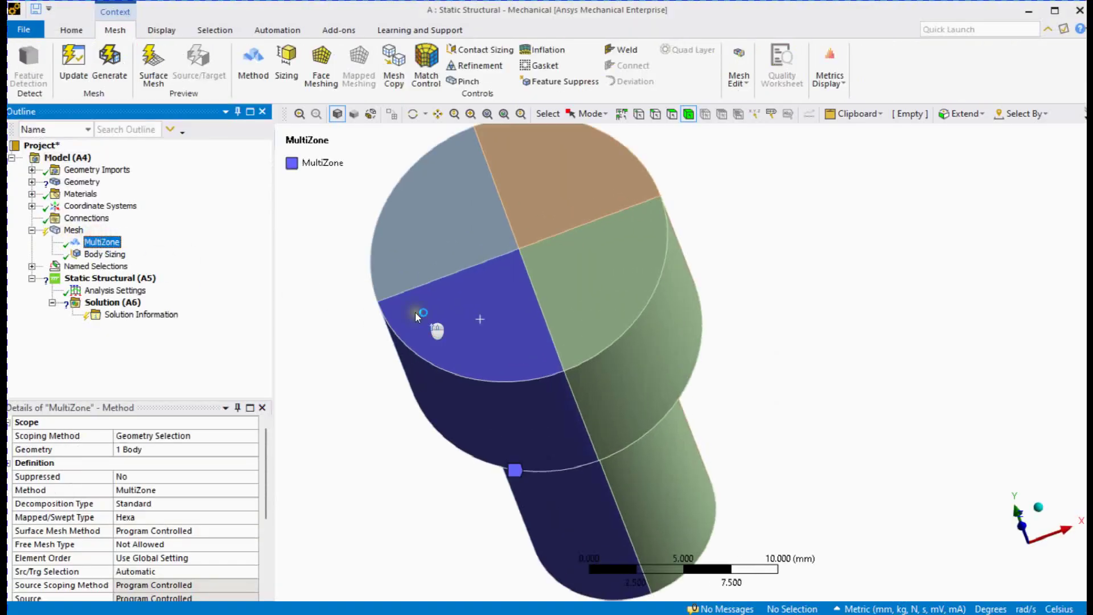
right_click(401, 259)
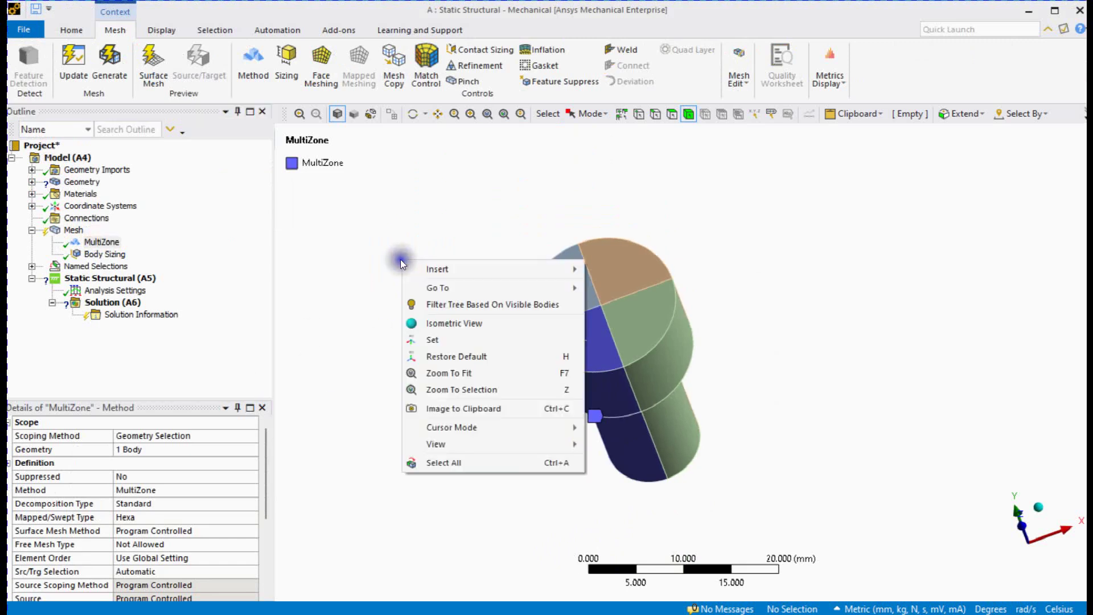
click(457, 461)
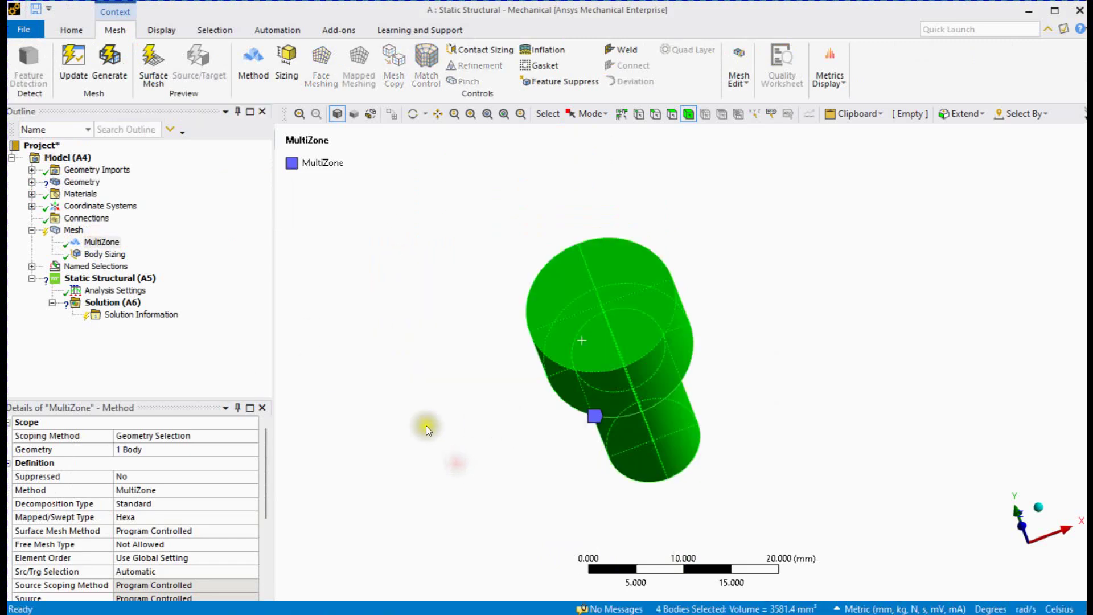
click(124, 452)
click(124, 452)
middle_drag(445, 408, 450, 360)
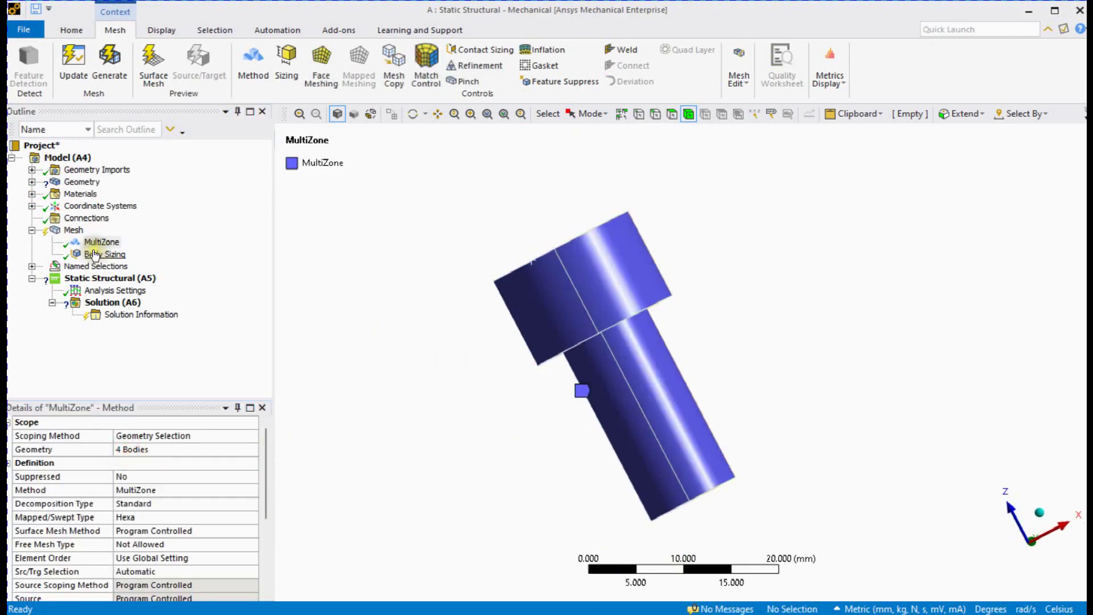
Delete the Body Sizing control from the mesh
click(95, 255)
right_click(95, 255)
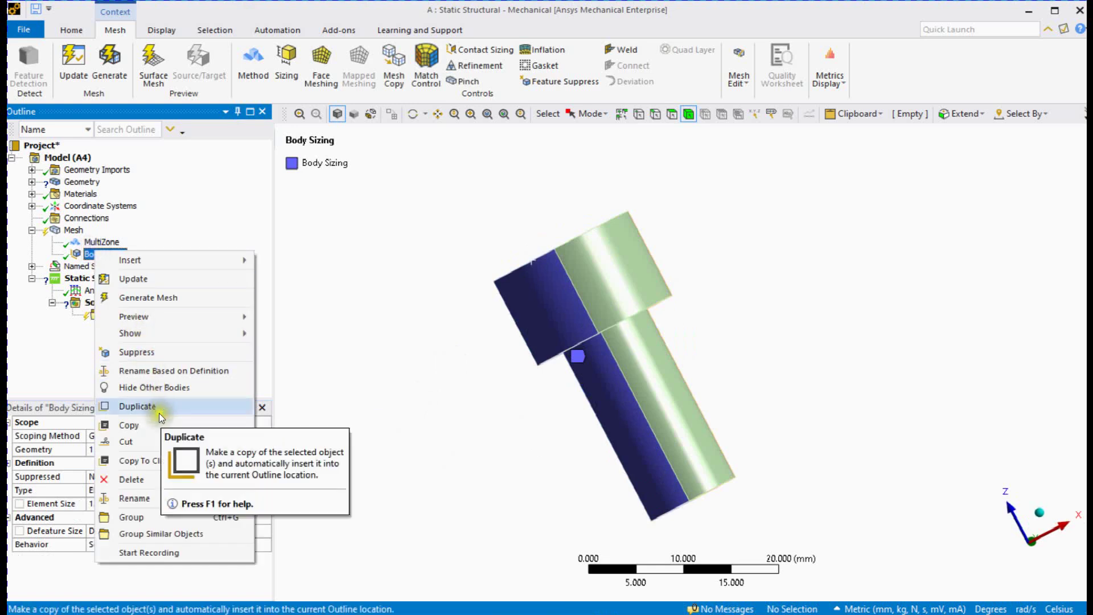
click(131, 479)
click(577, 369)
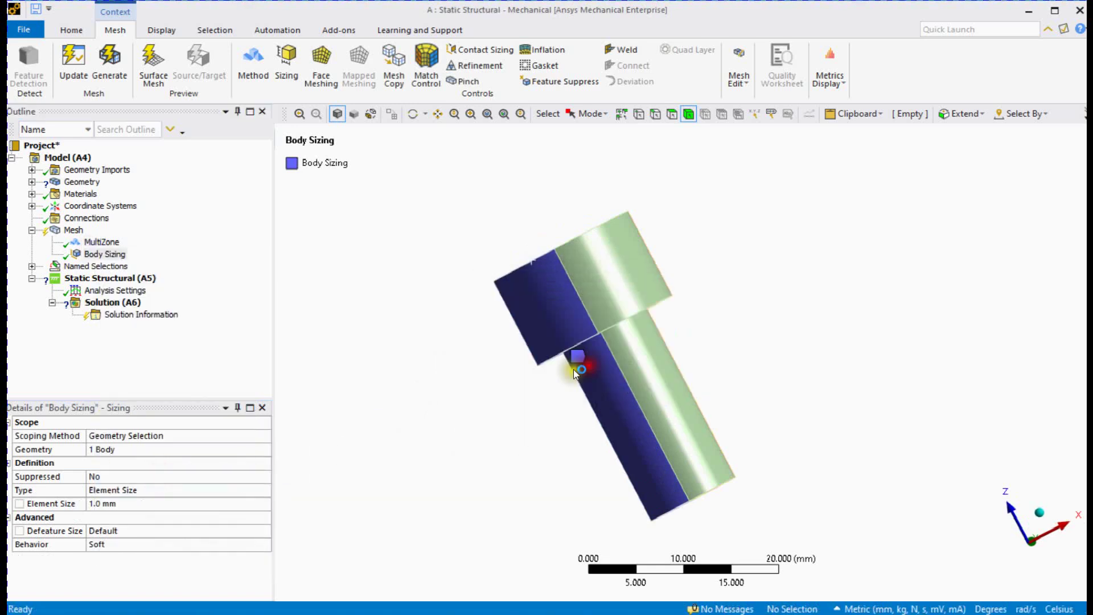
middle_drag(577, 369, 413, 294)
Select the four radial edges on the shaft end face
click(655, 113)
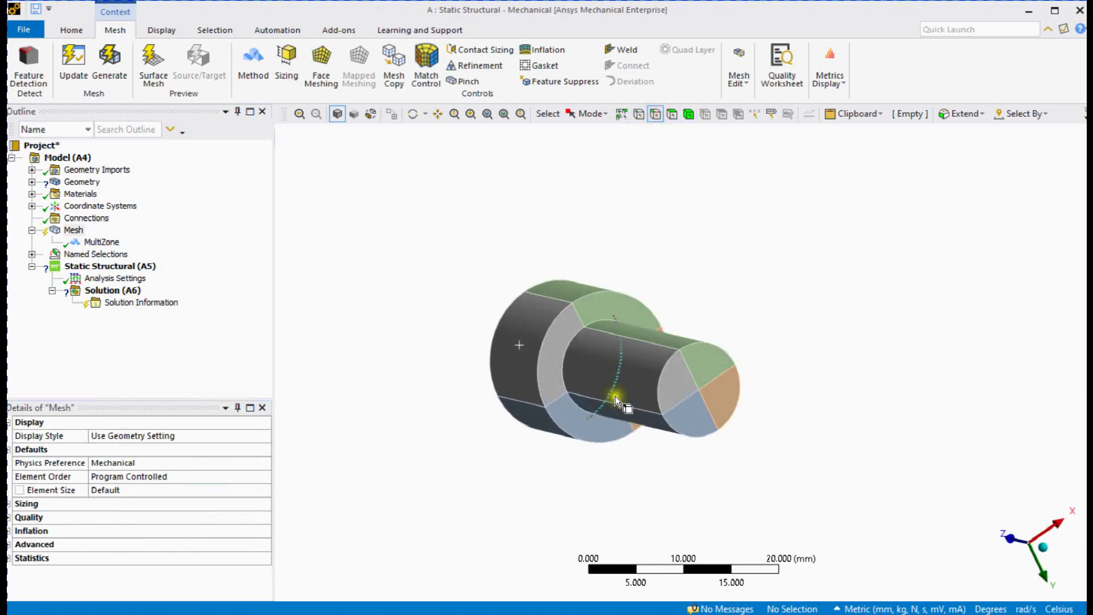
click(690, 370)
ctrl+click(711, 410)
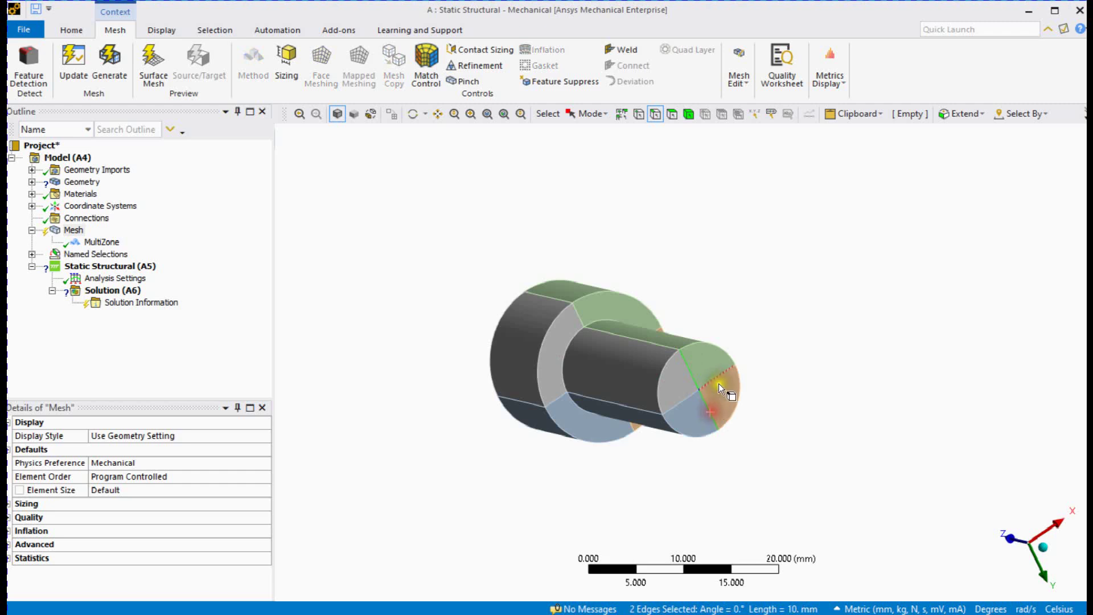
ctrl+click(718, 382)
ctrl+click(691, 401)
middle_drag(417, 319, 333, 300)
Give the radial edges a Hard edge sizing of 3 divisions
right_click(73, 230)
mouse_move(147, 237)
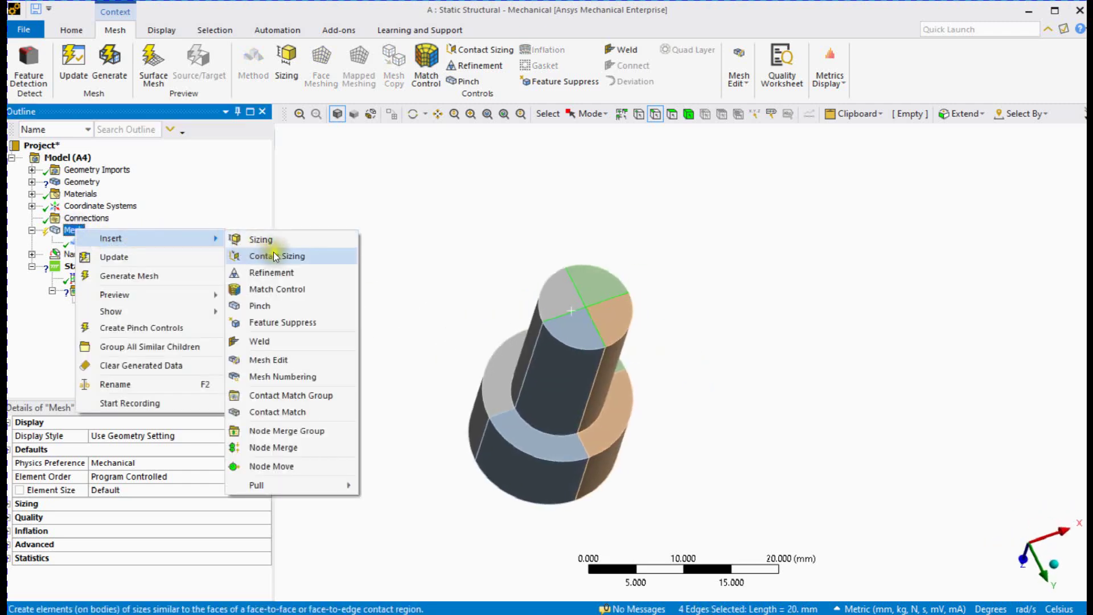
click(261, 239)
click(206, 491)
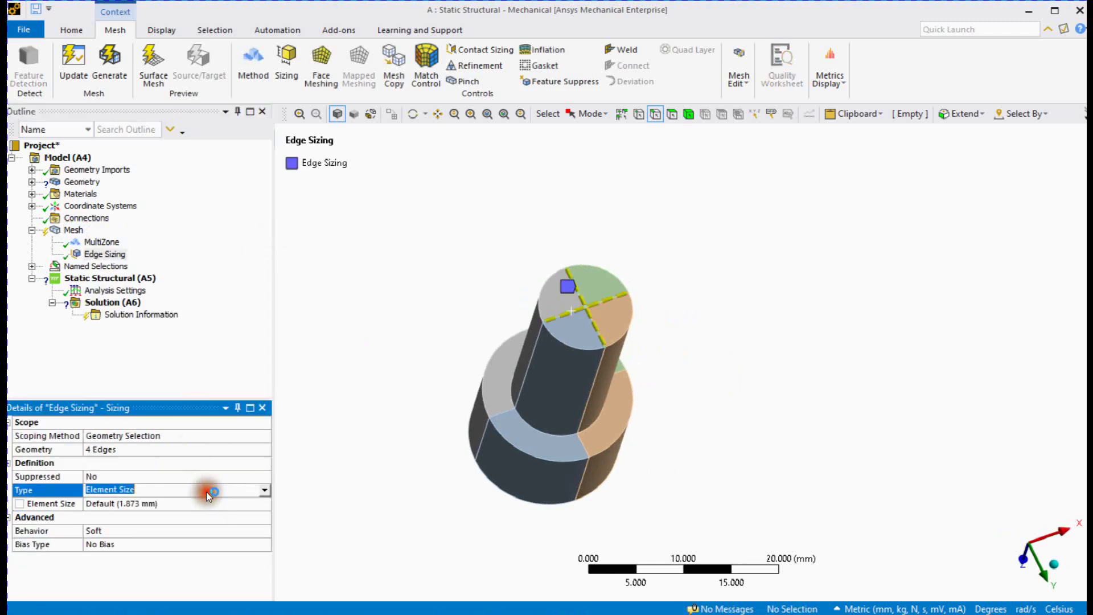
click(222, 503)
click(222, 503)
text(3)
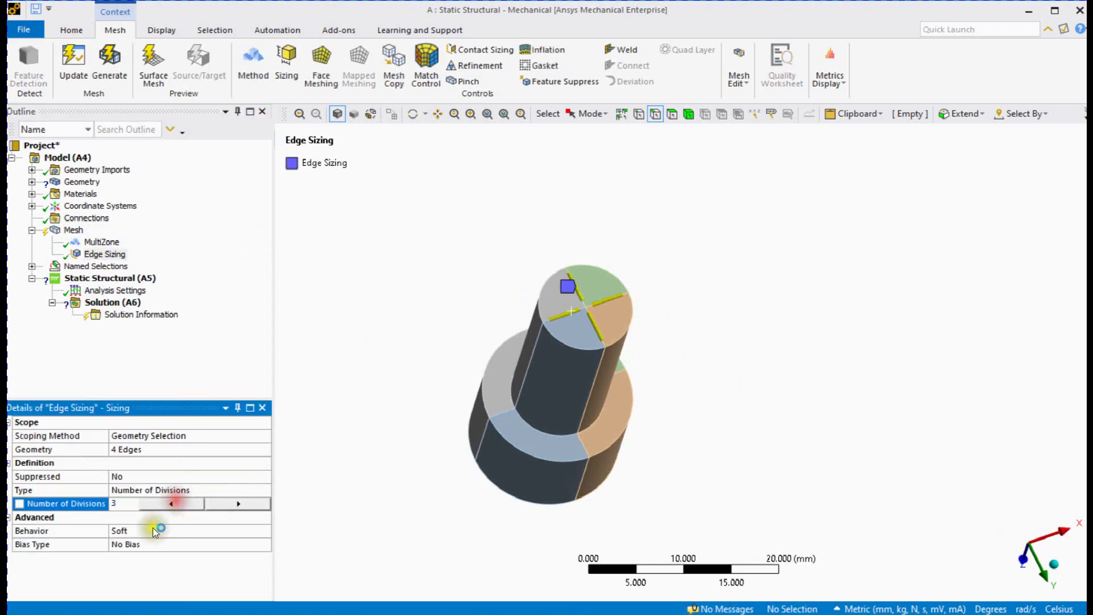
double_click(152, 529)
click(365, 433)
Select the four arc edges of the shaft end face
click(571, 346)
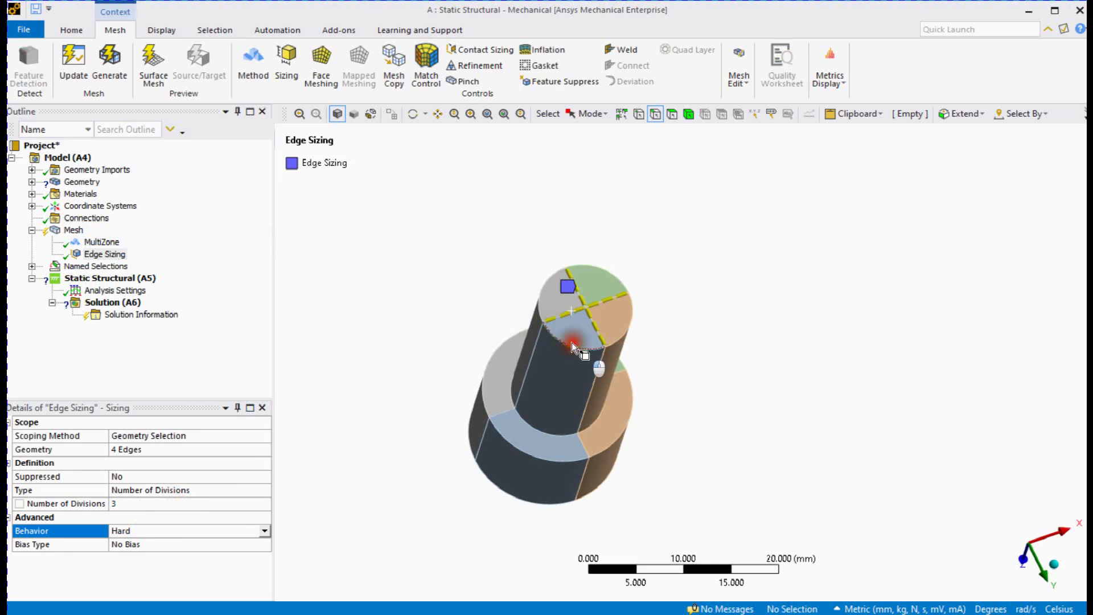
ctrl+click(545, 291)
ctrl+click(593, 265)
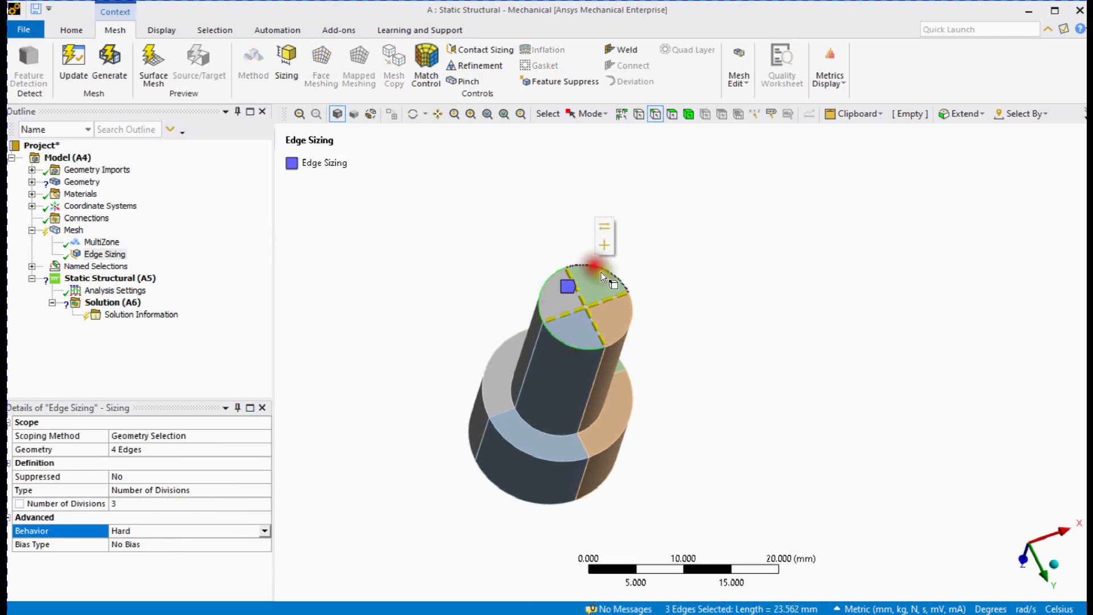
ctrl+click(629, 320)
Give the arc edges a Hard edge sizing of 6 divisions
right_click(84, 232)
mouse_move(171, 239)
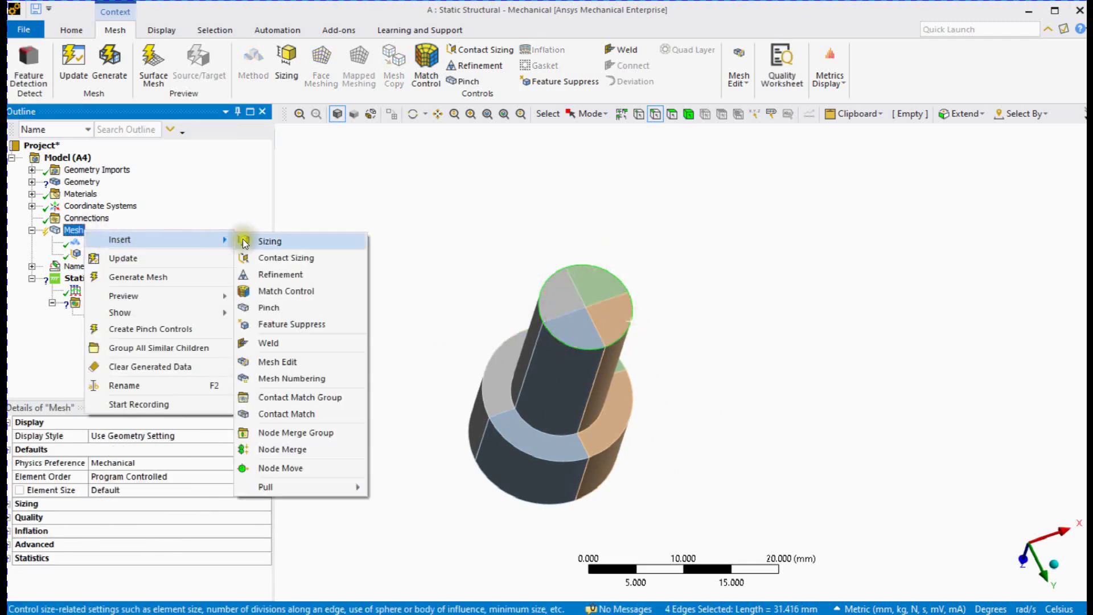
click(290, 243)
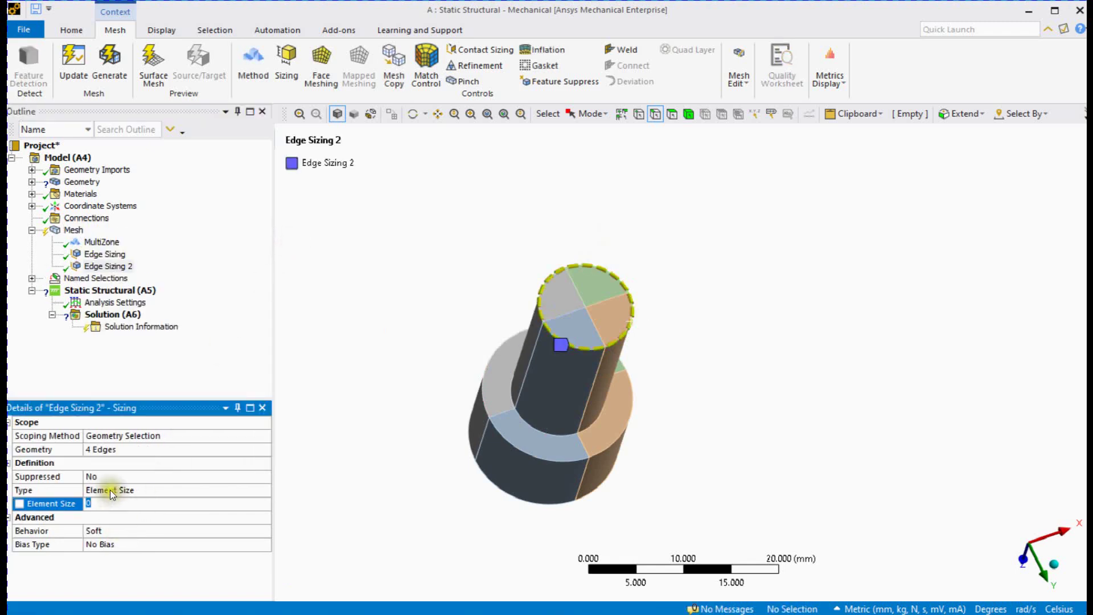
click(111, 489)
click(115, 505)
text(6)
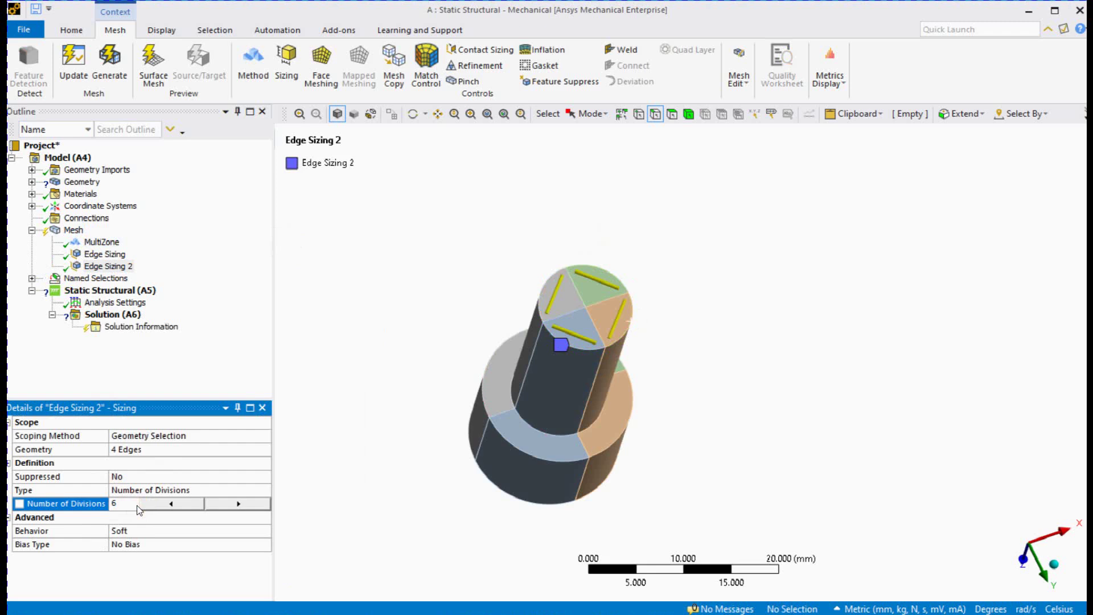
key(Return)
double_click(135, 525)
click(434, 340)
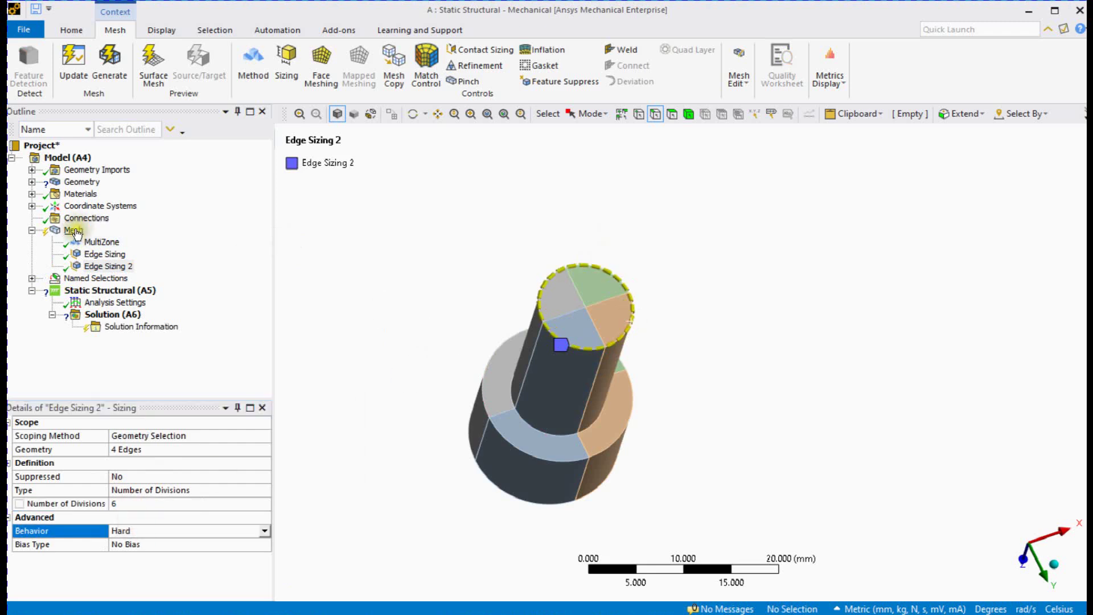
Generate the MultiZone hex mesh on all four bolt quarters and inspect it from the head and oblique side views
right_click(79, 230)
click(128, 279)
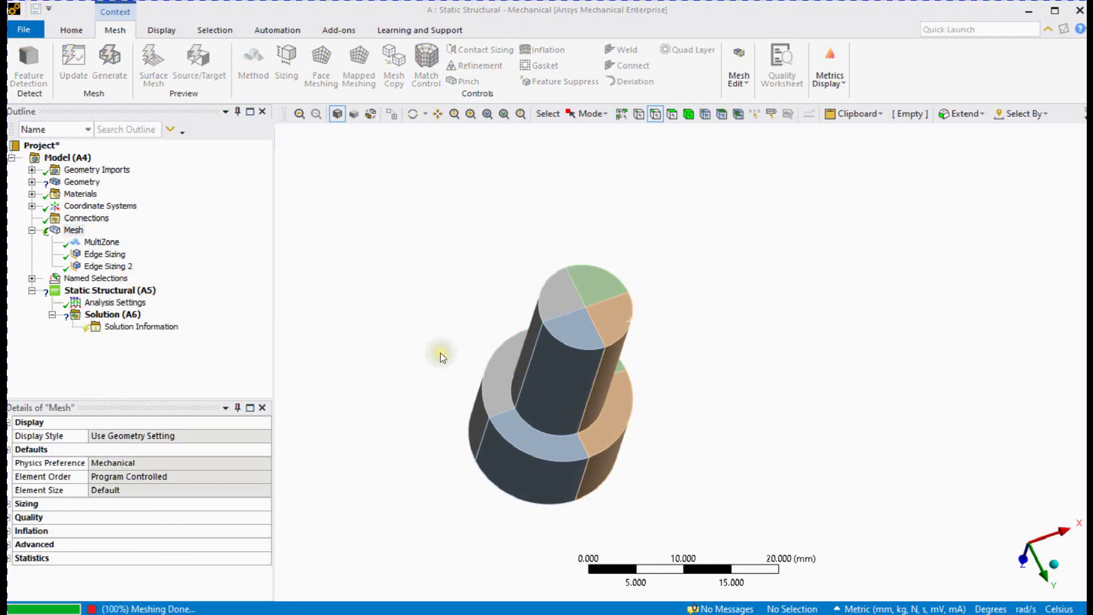
middle_drag(431, 349, 432, 267)
scroll(442, 371, up, 5)
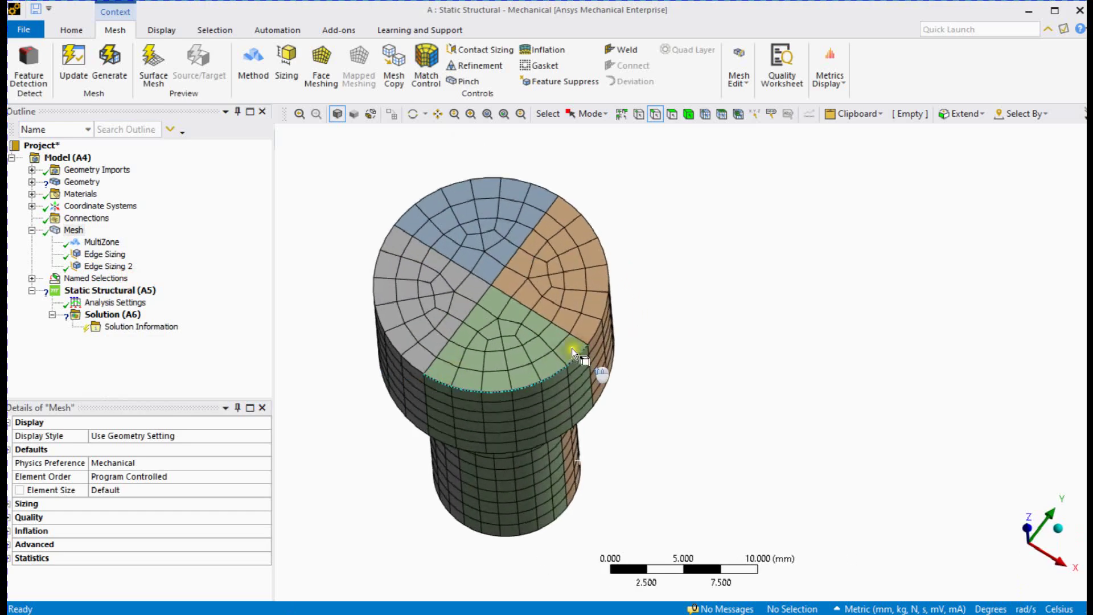
middle_drag(571, 347, 659, 240)
middle_drag(659, 239, 739, 308)
scroll(739, 309, up, 3)
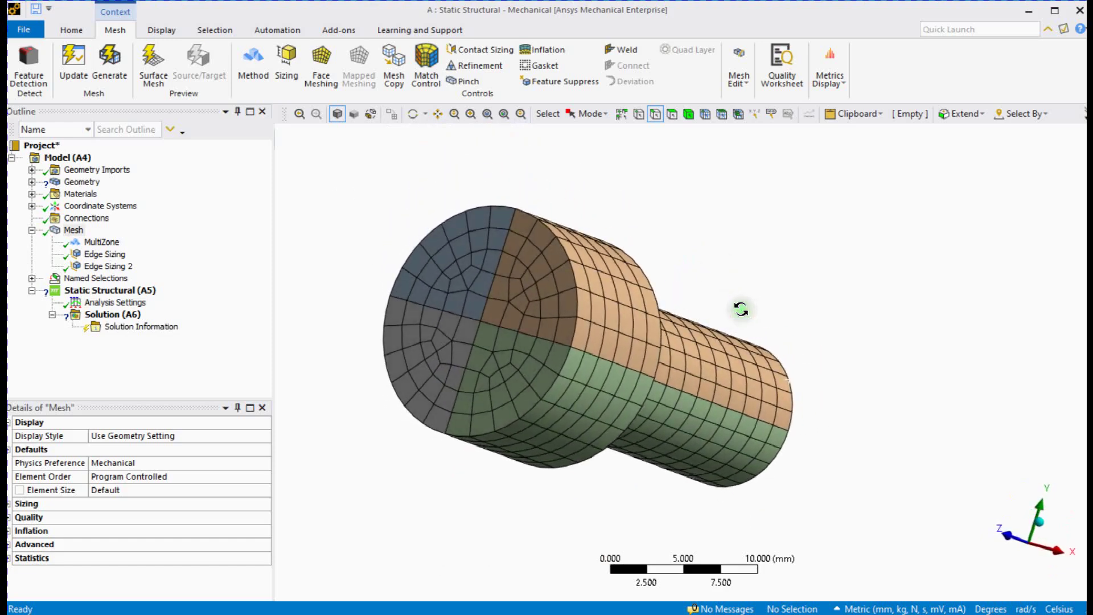